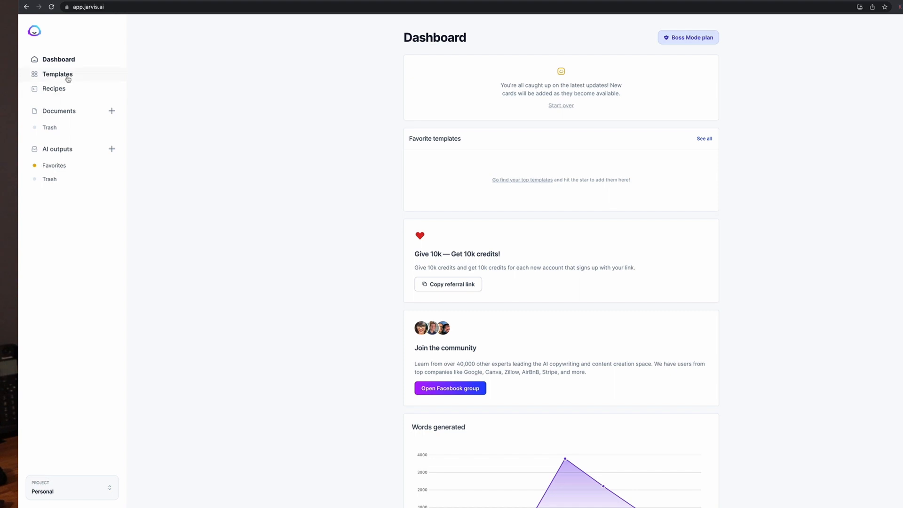
- Open the template library and look through the available content templates
click(68, 79)
scroll(289, 211, down, 3)
scroll(281, 210, down, 1)
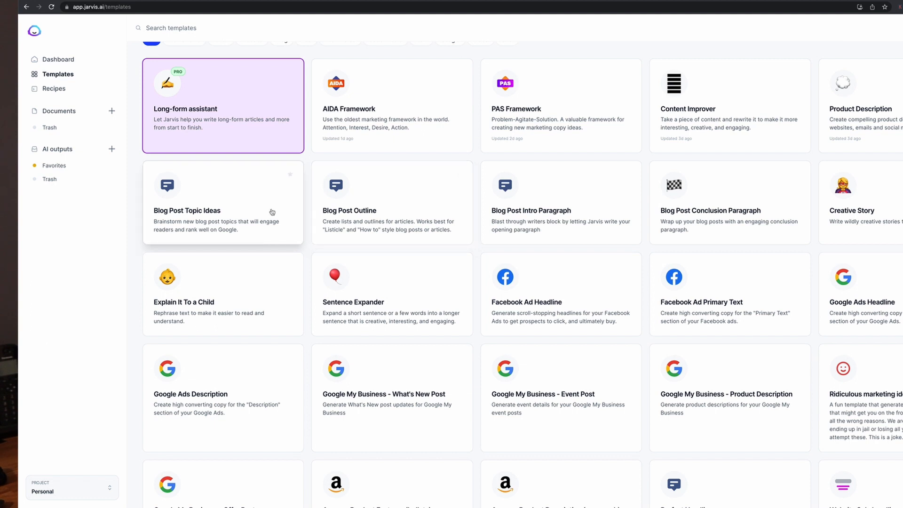
scroll(488, 300, down, 1)
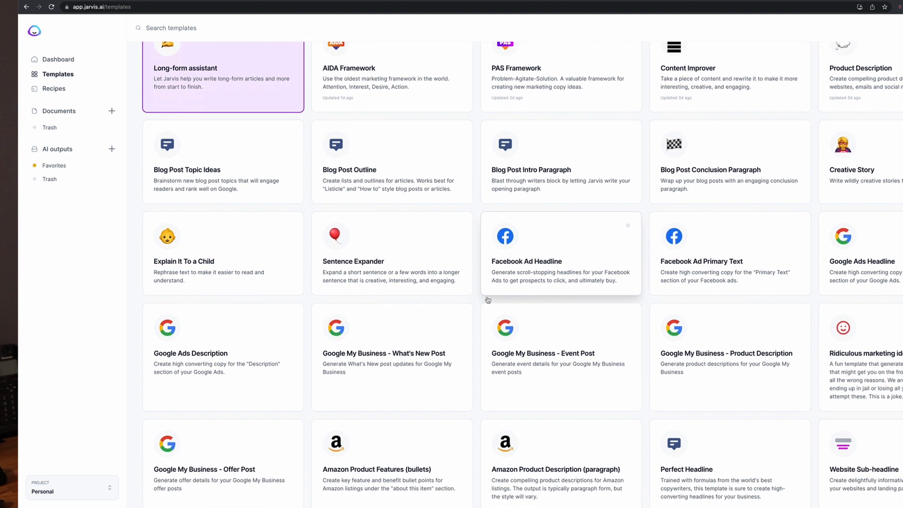
scroll(487, 300, down, 5)
scroll(488, 300, down, 5)
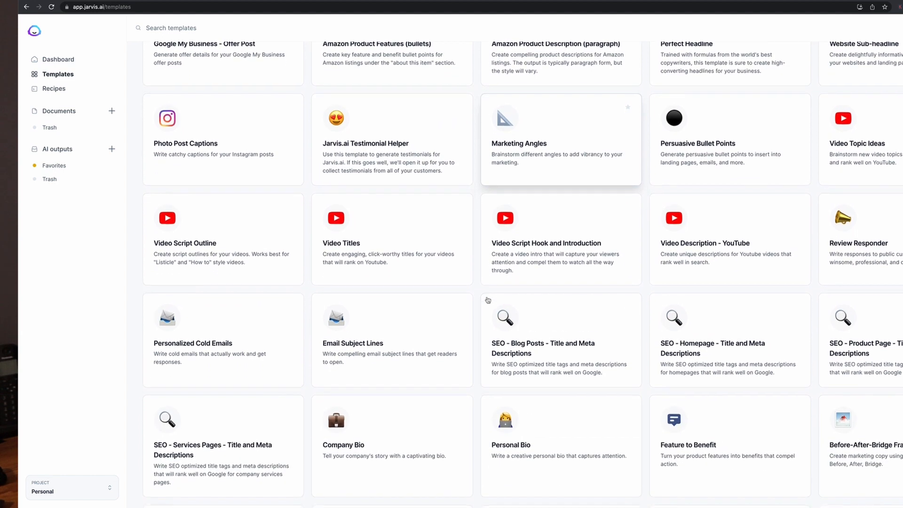
scroll(488, 300, down, 2)
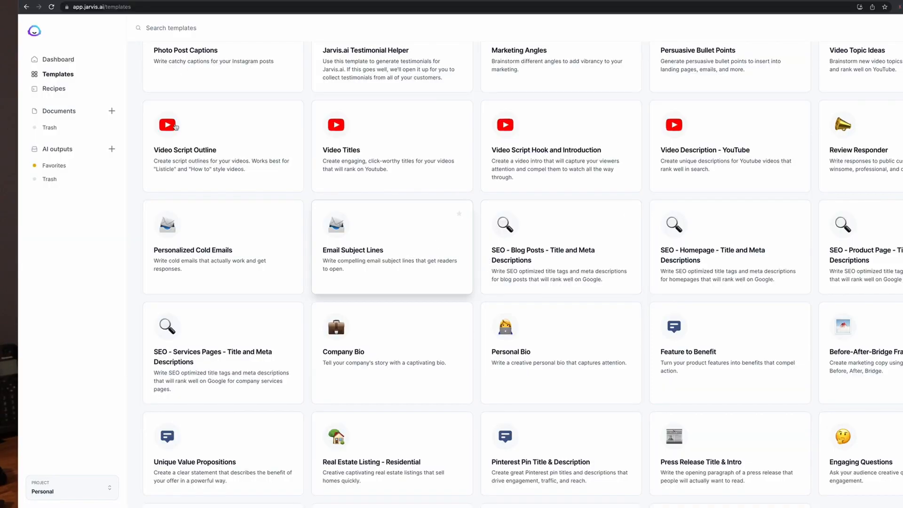
- Look through the featured recipes and the saved AI outputs
click(54, 89)
scroll(305, 227, down, 1)
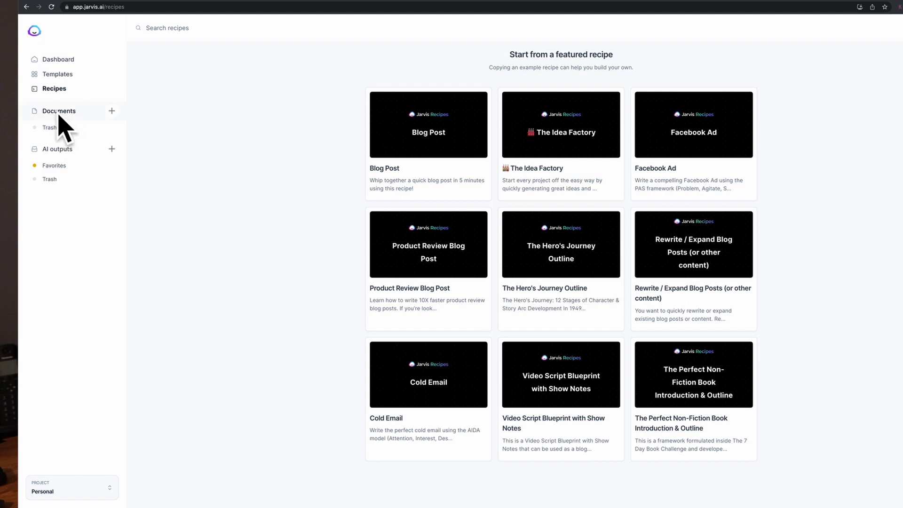
click(78, 156)
scroll(77, 156, down, 2)
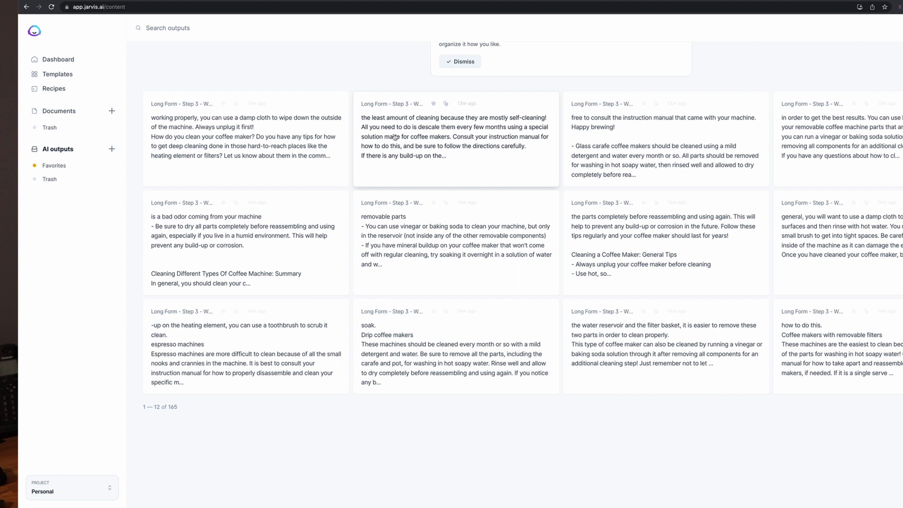
- Open the list of projects to view it, and close it again
scroll(395, 137, up, 1)
click(90, 488)
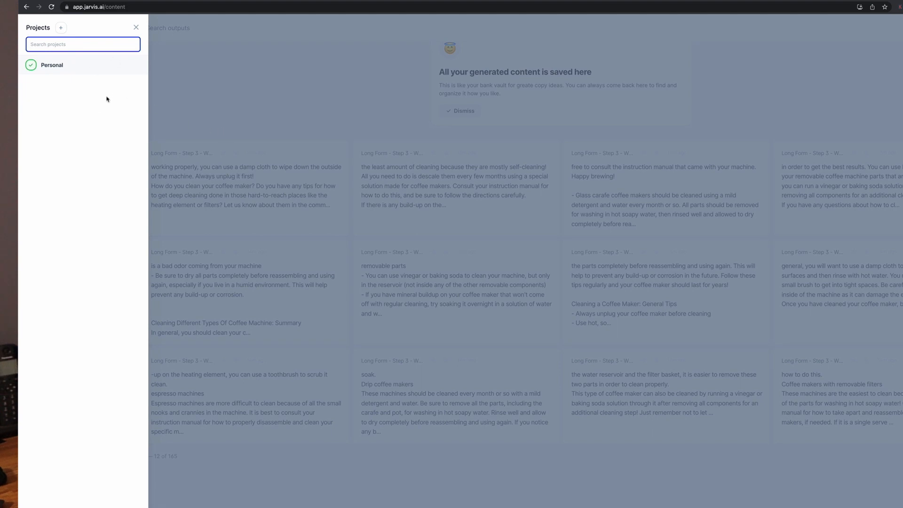
click(192, 87)
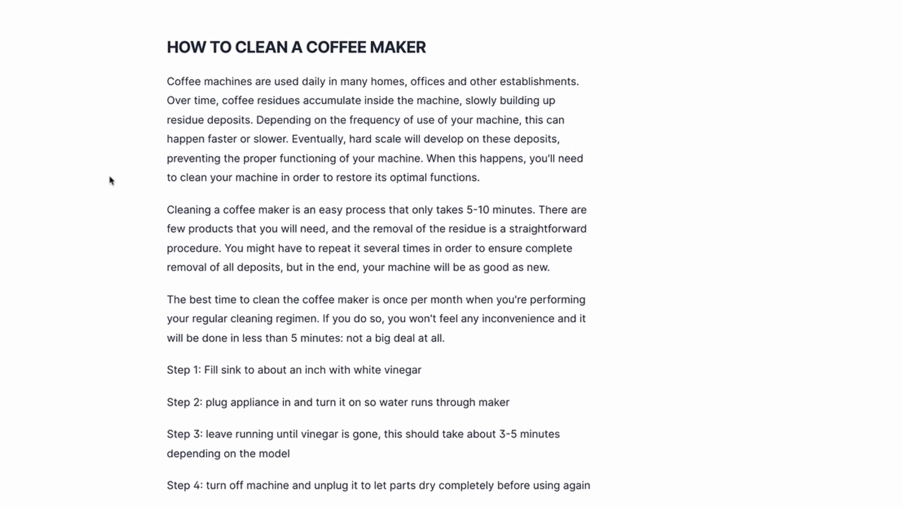
- Read through the "How to Clean a Coffee Maker" article, including its sections on the different machine types
scroll(272, 145, down, 7)
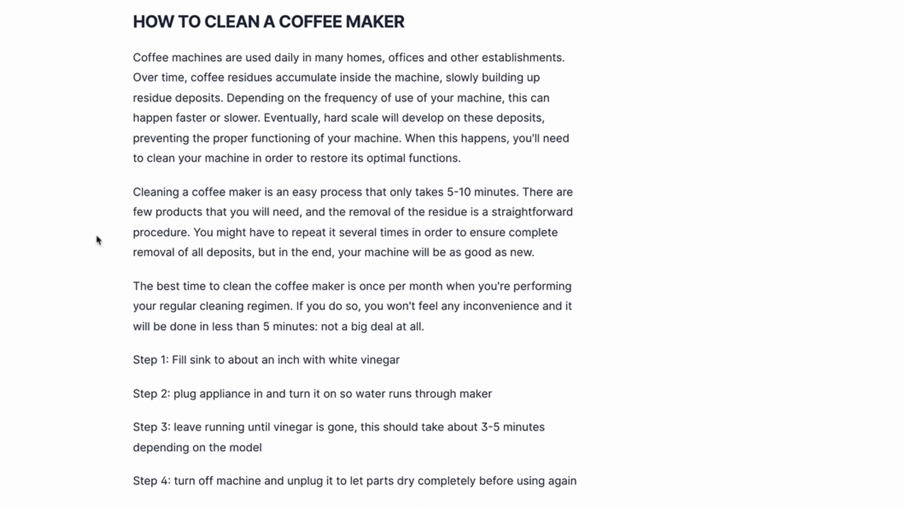
scroll(103, 309, down, 11)
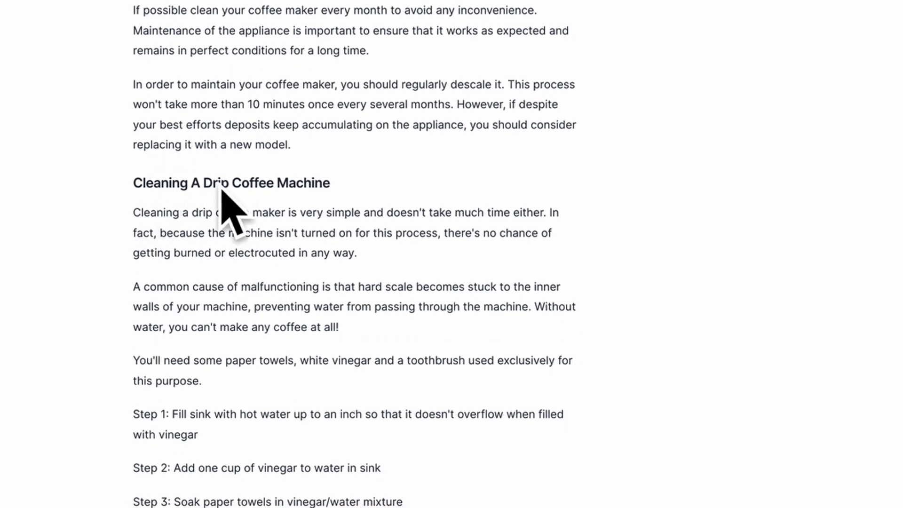
scroll(177, 369, down, 2)
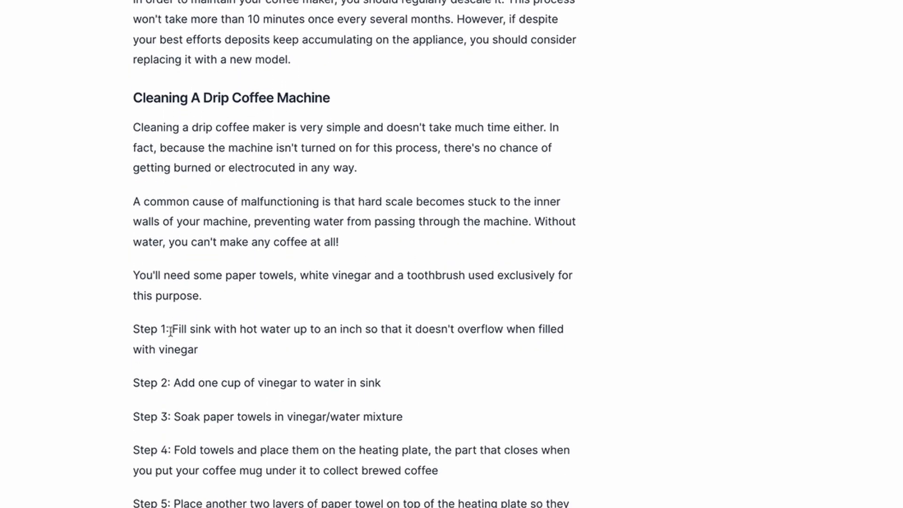
scroll(94, 317, down, 9)
scroll(94, 316, down, 10)
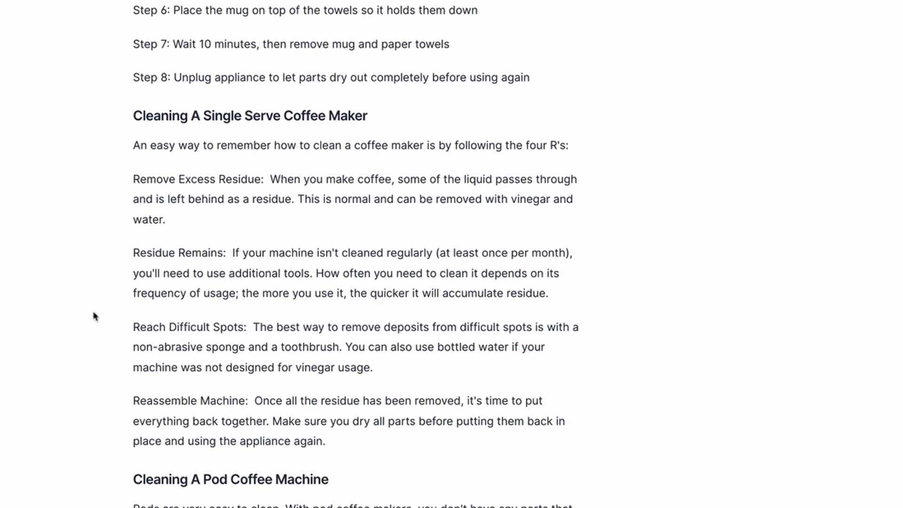
scroll(95, 316, down, 10)
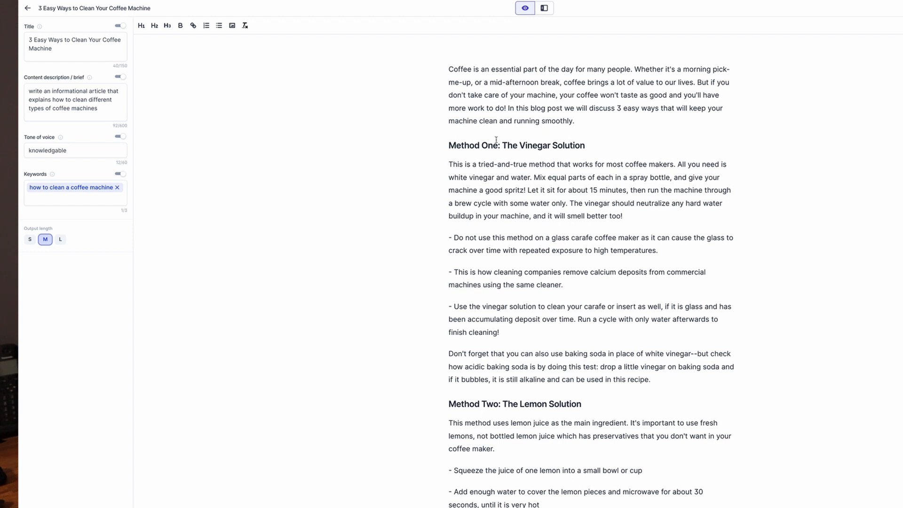
- Examine the introduction and the three cleaning-method sections of the article "3 Easy Ways to Clean Your Coffee Machine"
drag(449, 68, 575, 122)
scroll(566, 302, down, 7)
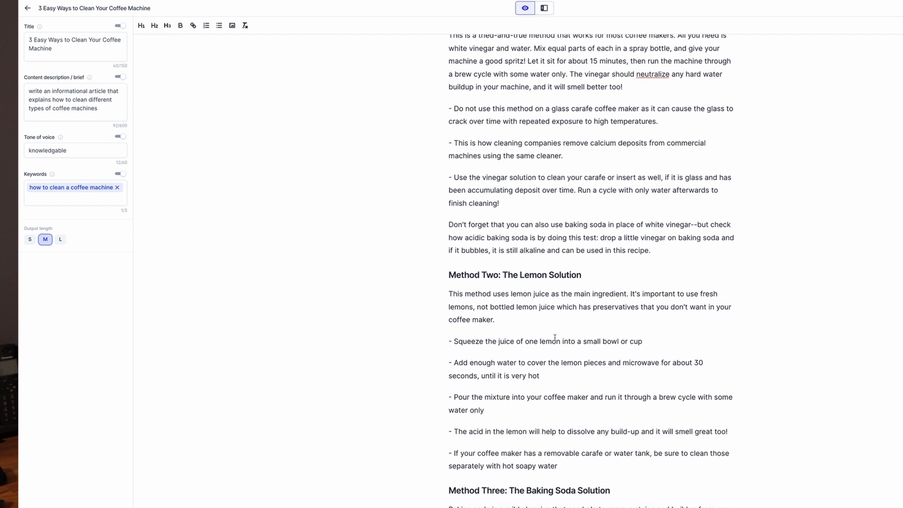
scroll(533, 322, up, 7)
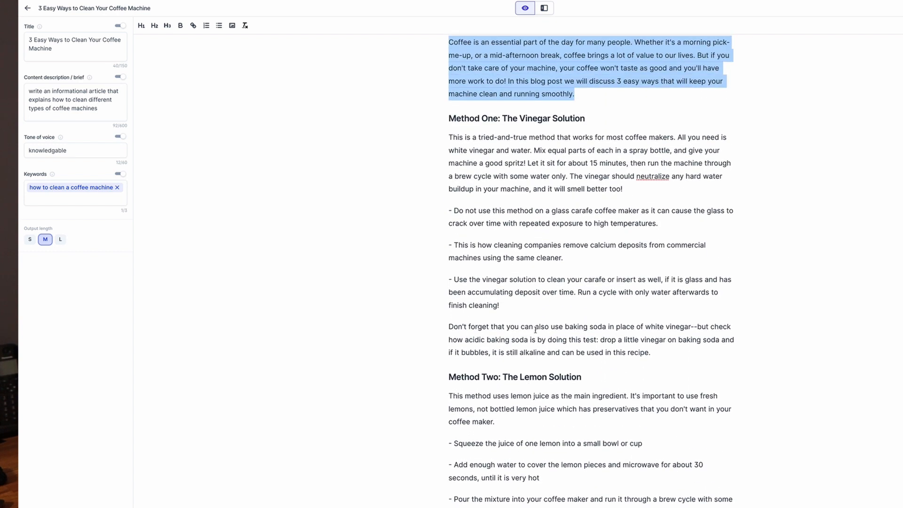
drag(445, 136, 498, 139)
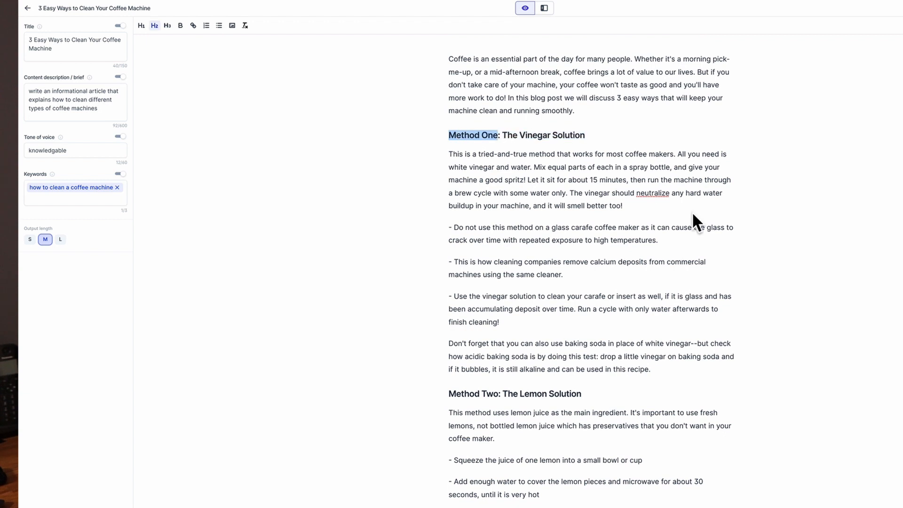
scroll(450, 312, down, 2)
scroll(450, 312, down, 1)
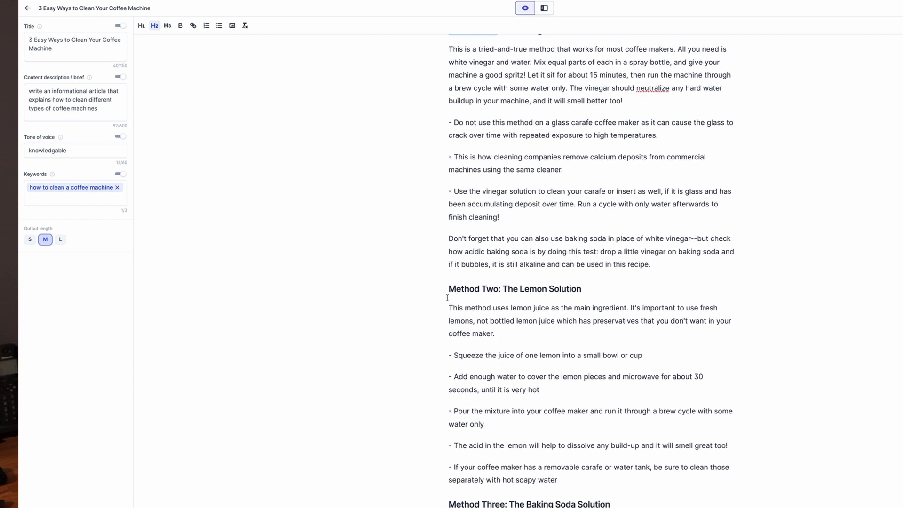
scroll(411, 347, down, 10)
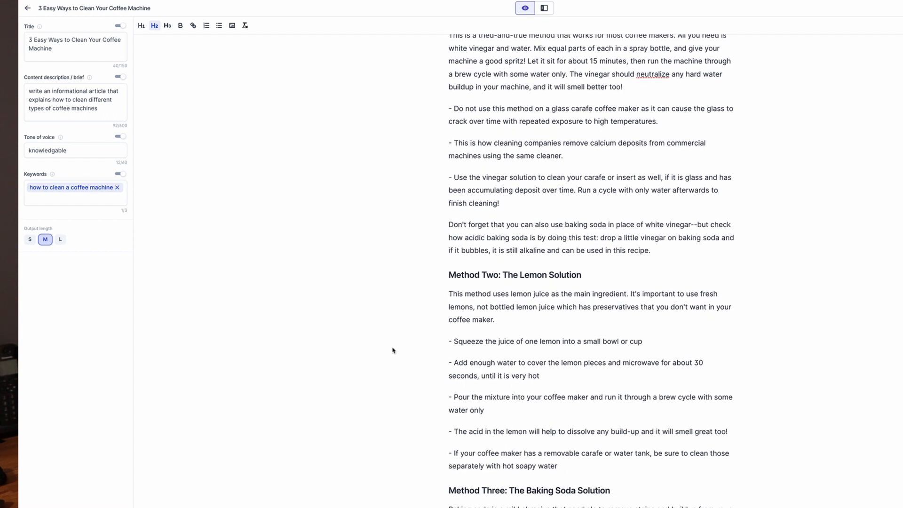
scroll(456, 235, down, 1)
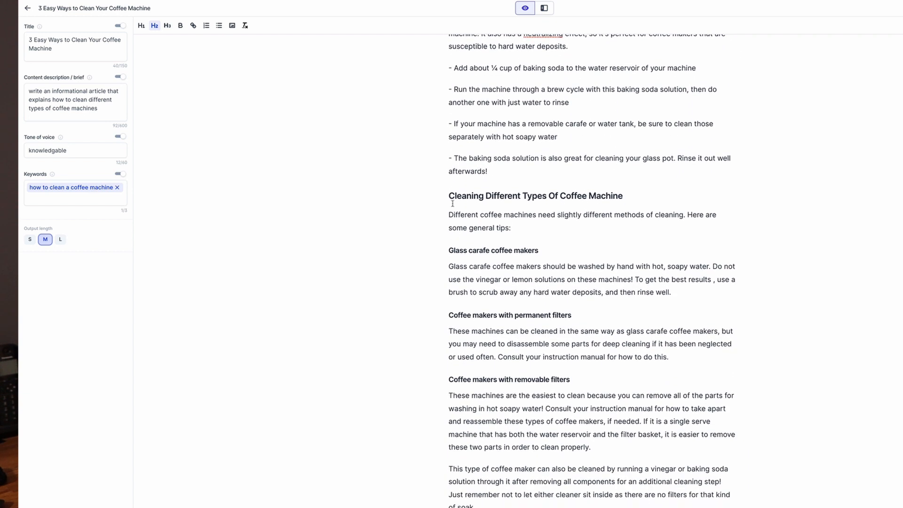
- Examine the "Cleaning Different Types Of Coffee Machine" heading and its subheadings for each kind of coffee maker
drag(450, 168, 623, 172)
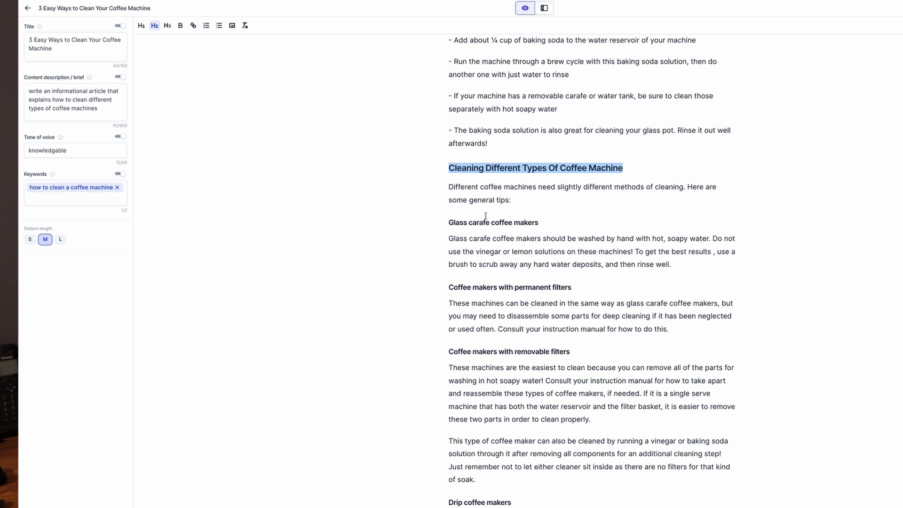
drag(450, 221, 539, 223)
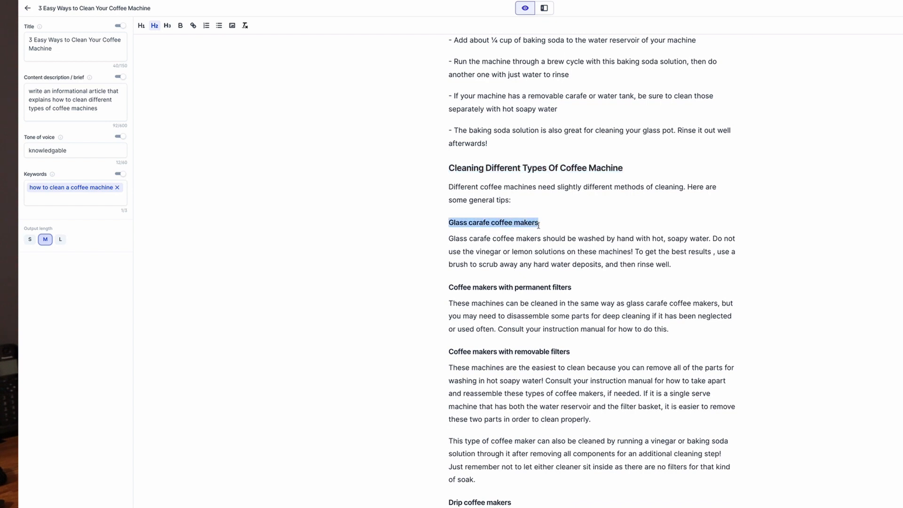
drag(446, 286, 573, 289)
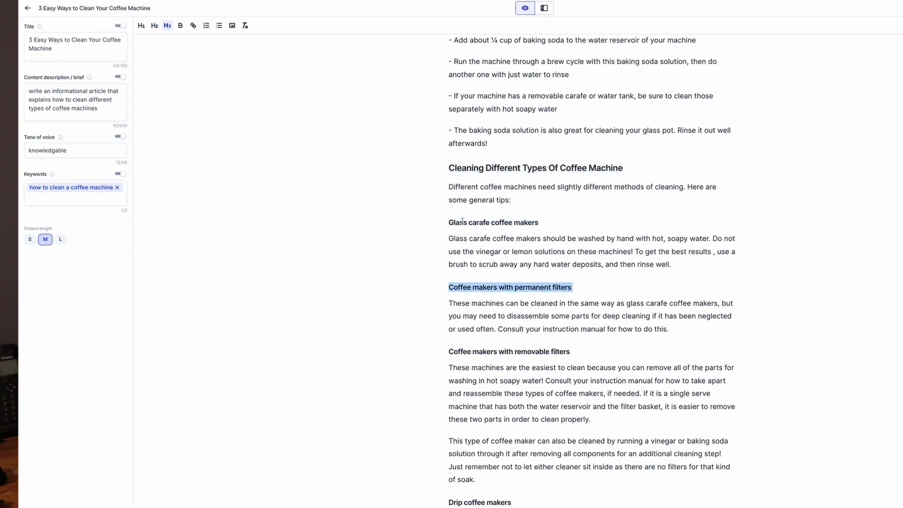
scroll(524, 289, down, 9)
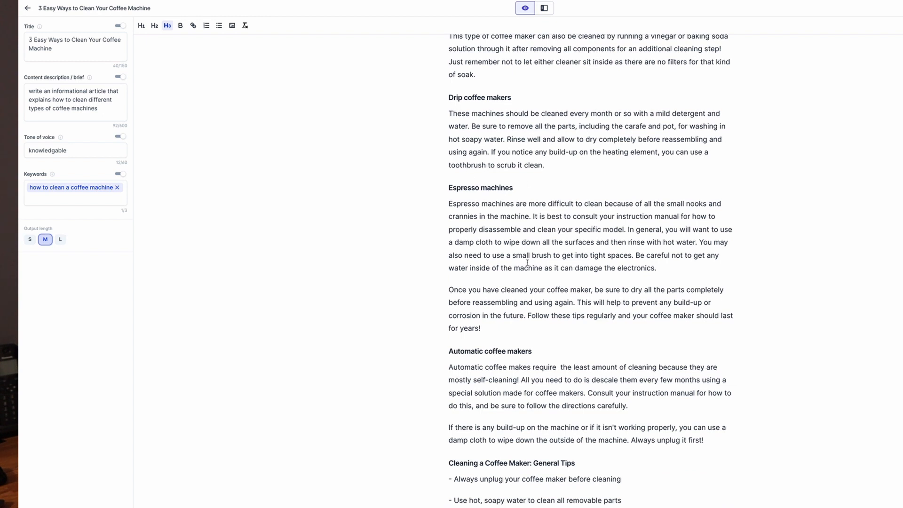
- Examine the article's automatic coffee makers section, its general cleaning tips and its closing summary
drag(449, 351, 518, 354)
click(449, 367)
scroll(433, 318, down, 5)
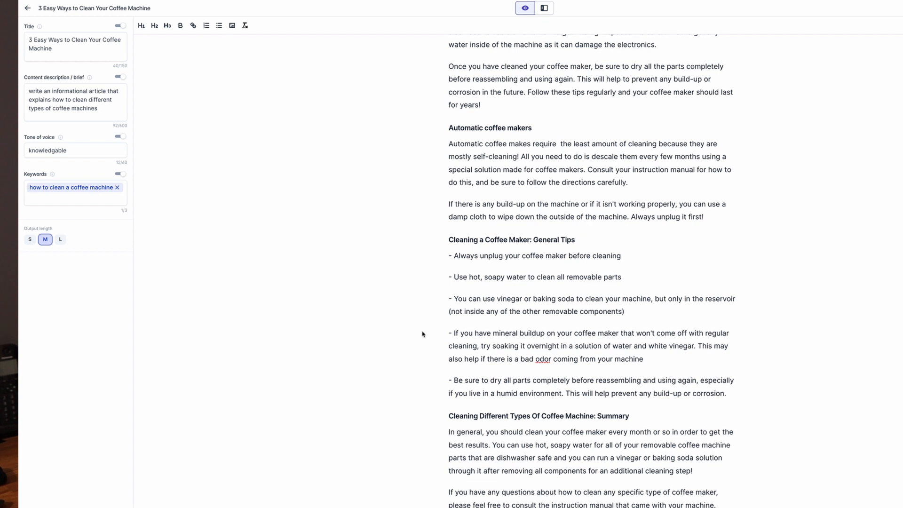
scroll(422, 334, down, 4)
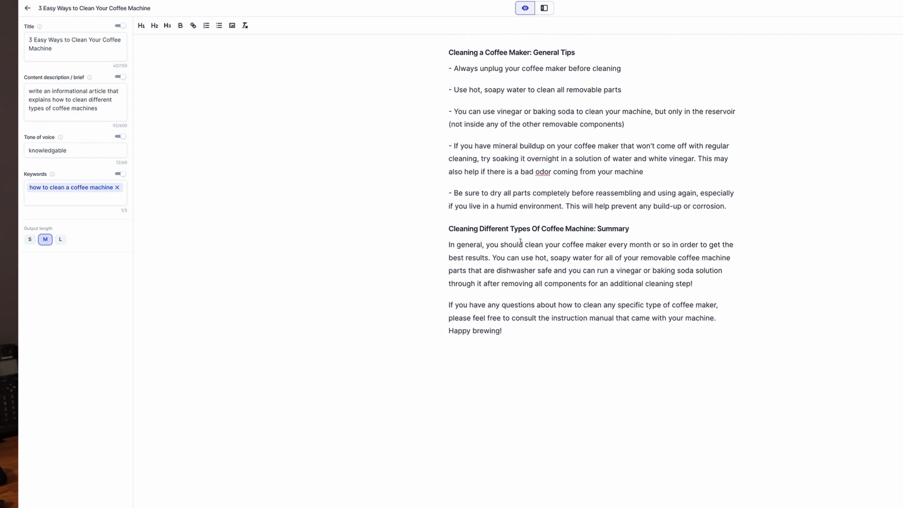
scroll(521, 242, up, 5)
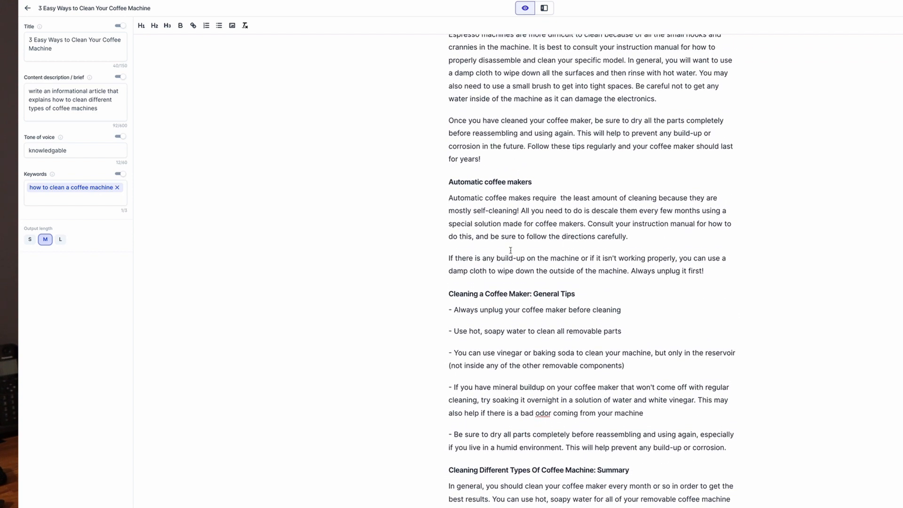
scroll(510, 250, up, 2)
scroll(514, 258, up, 2)
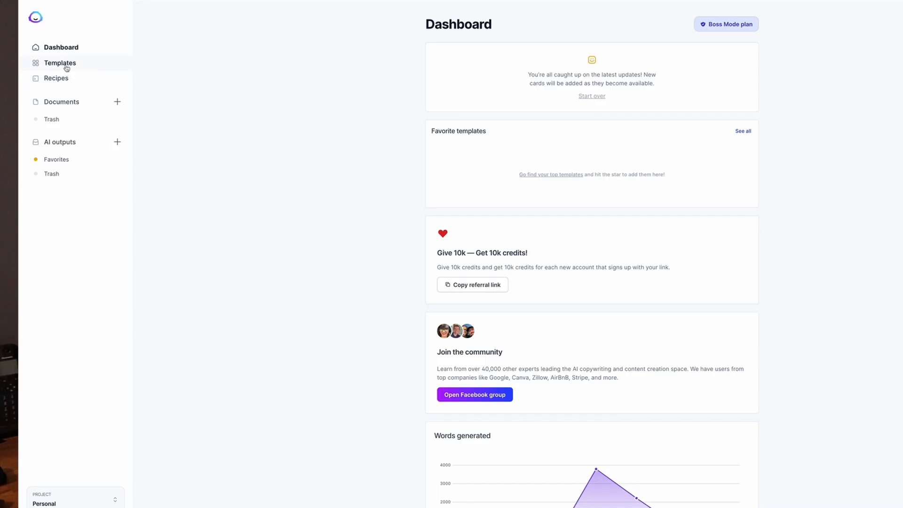
- Start a new document from the Long-form assistant template using the blog post workflow
click(64, 65)
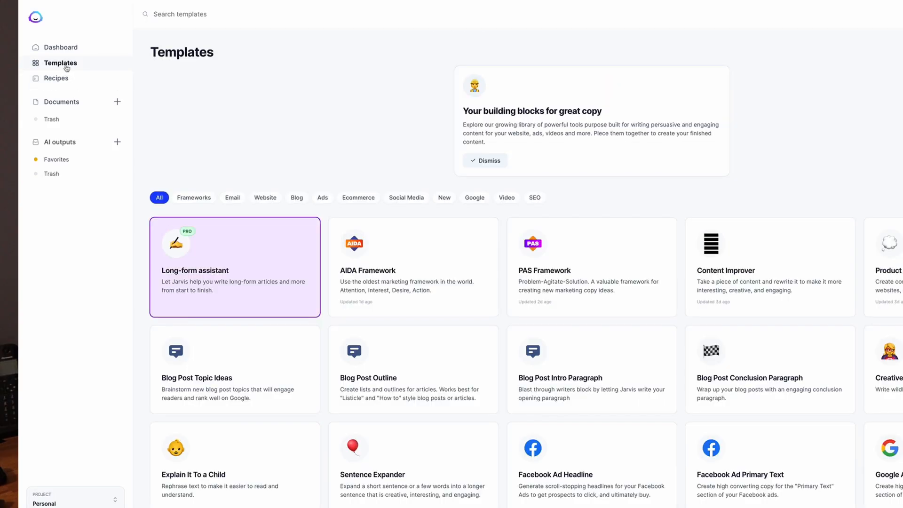
click(255, 269)
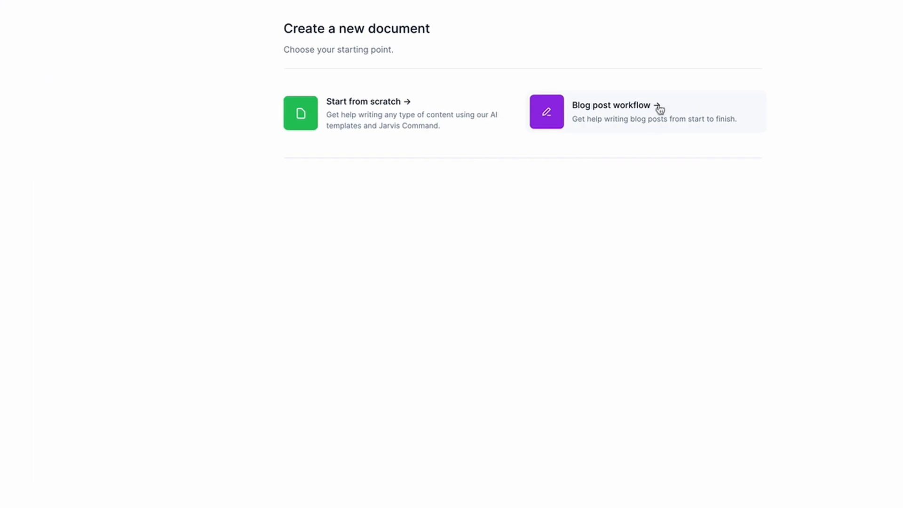
click(612, 121)
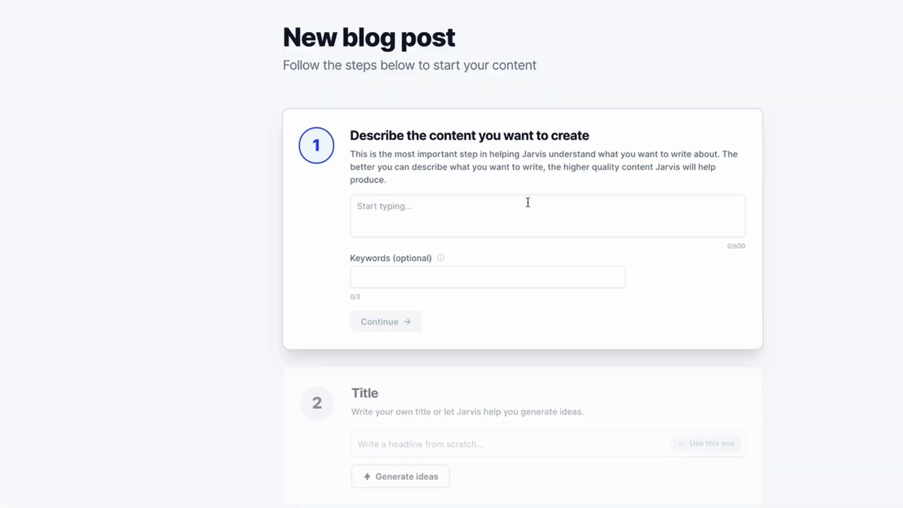
- Submit the description "Write an informational piece of content about how to clean different types of coffee machines" and the keyword "how to clean a coffee machine"
click(516, 209)
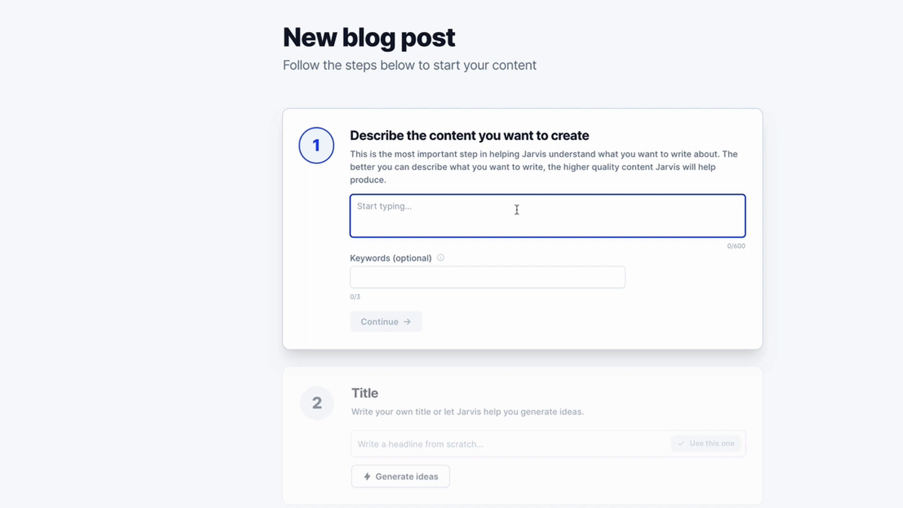
text(Write an informational piece of content about how to clean different types of coffee machines)
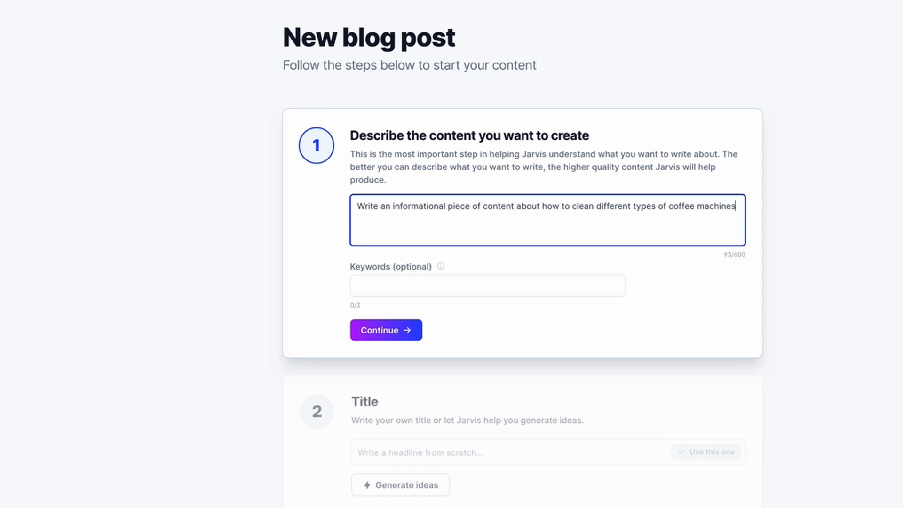
click(418, 286)
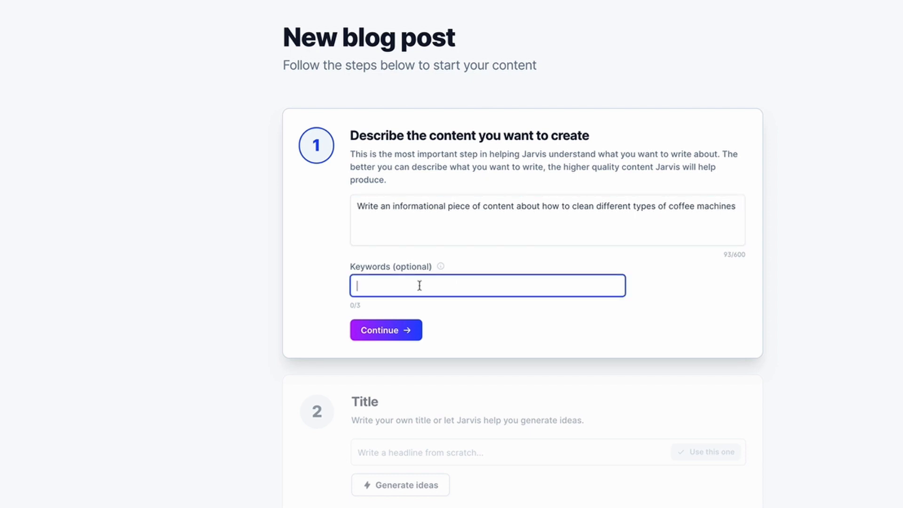
text(how to clean a coffee machine)
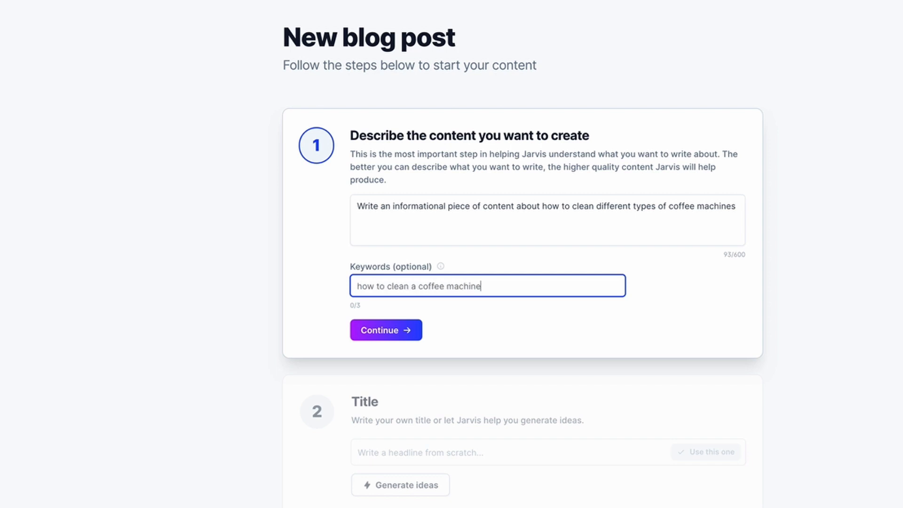
click(393, 334)
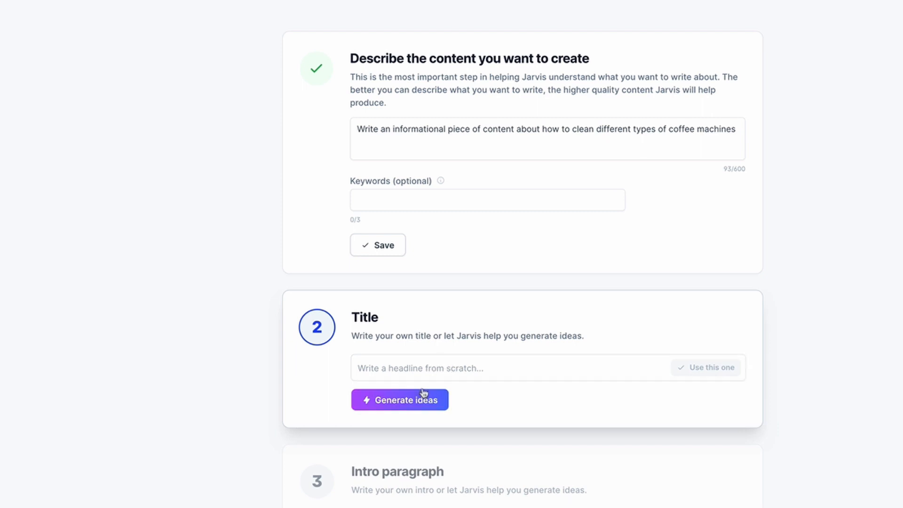
- Generate title ideas and use "How to Clean Your Coffee Machine: A Guide for Beginners" as the title
click(434, 400)
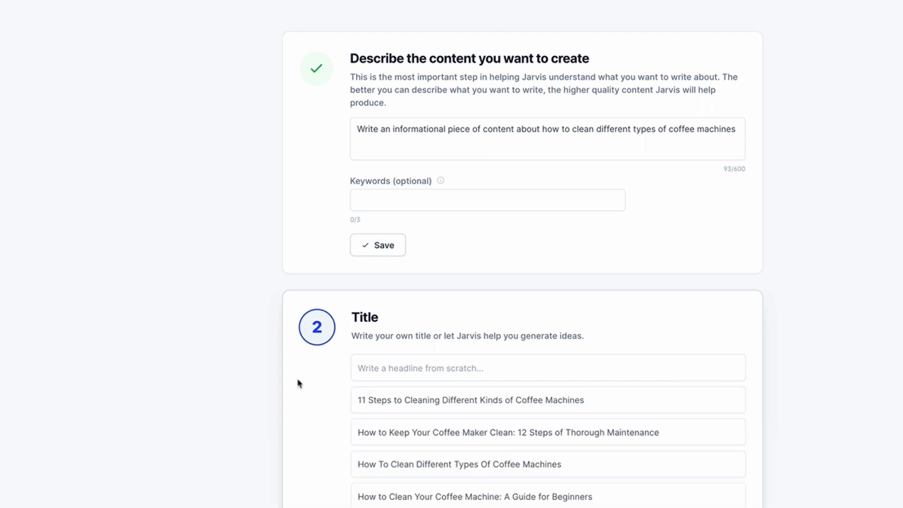
scroll(298, 383, down, 2)
scroll(299, 383, down, 1)
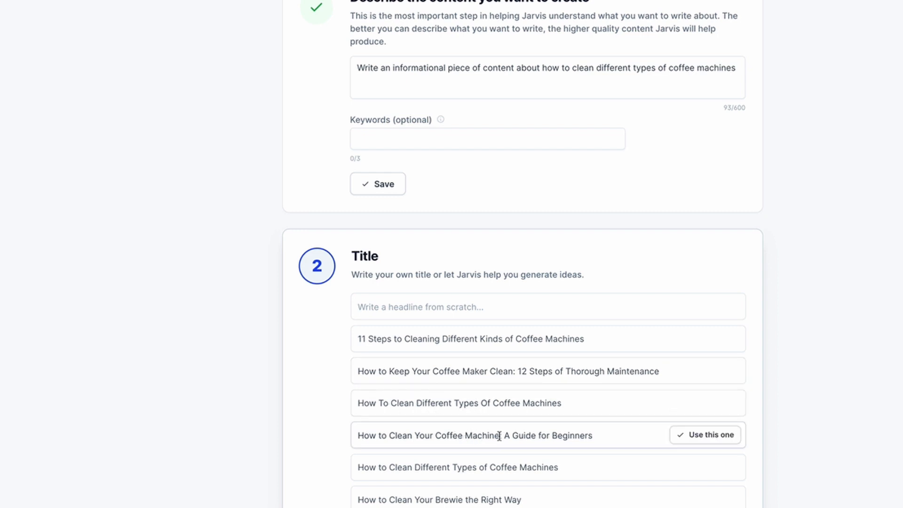
click(706, 435)
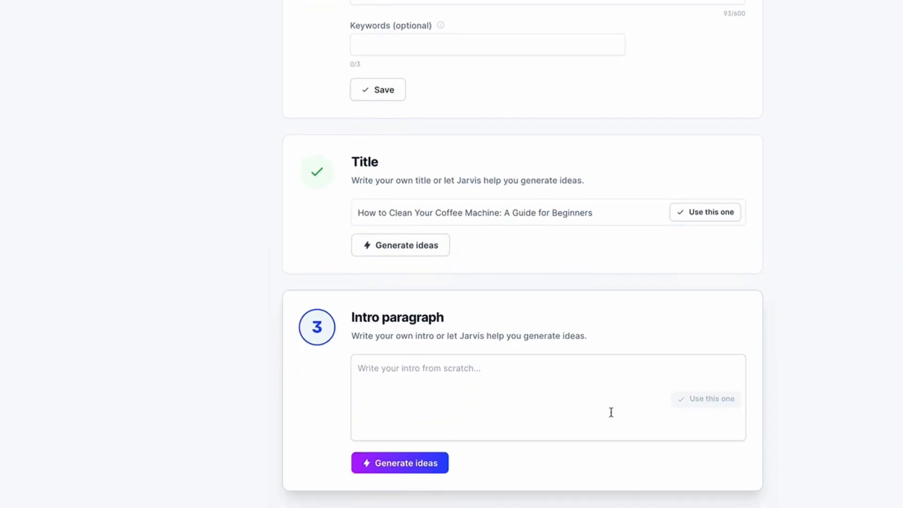
- Generate intro paragraph ideas and use the one beginning "Coffee is a sacred morning routine for many people"
click(387, 386)
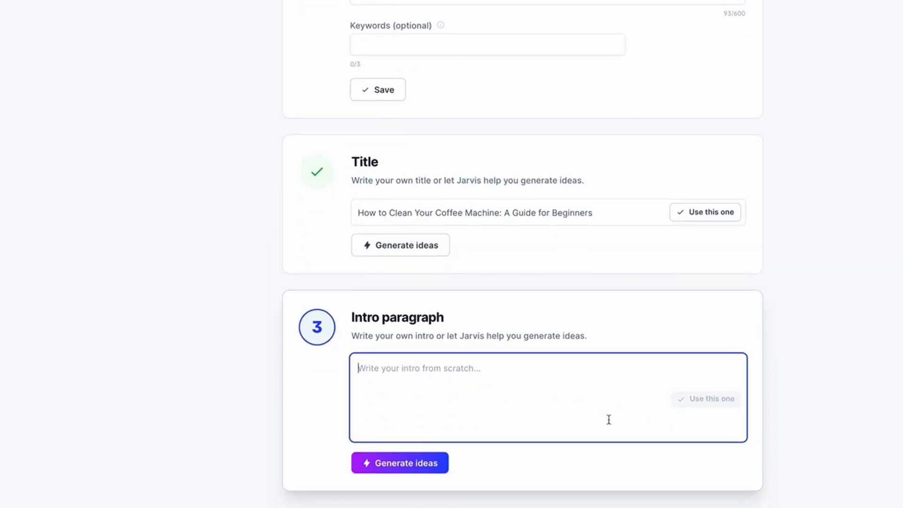
click(402, 466)
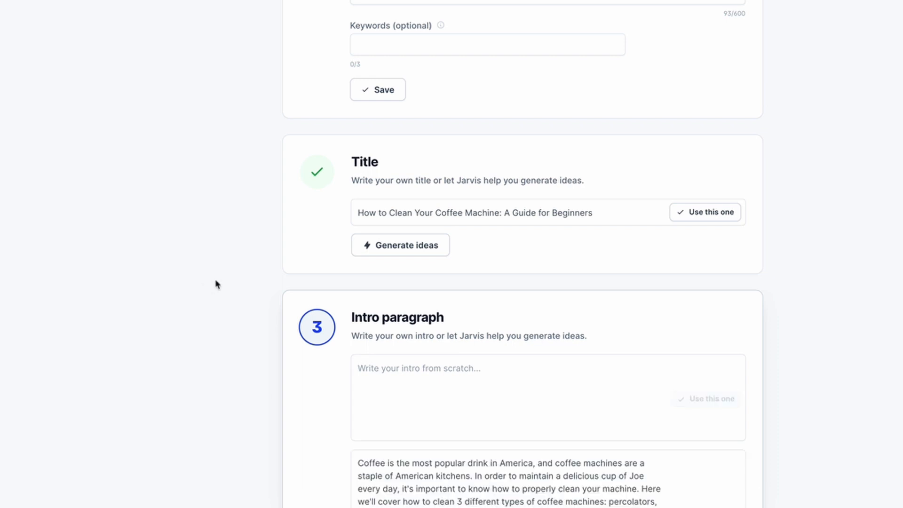
scroll(255, 311, down, 3)
scroll(256, 314, down, 2)
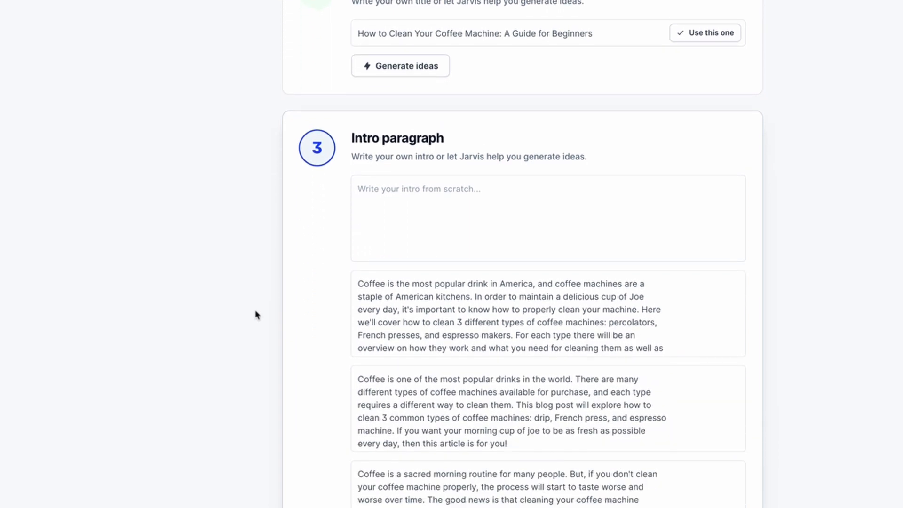
mouse_move(374, 299)
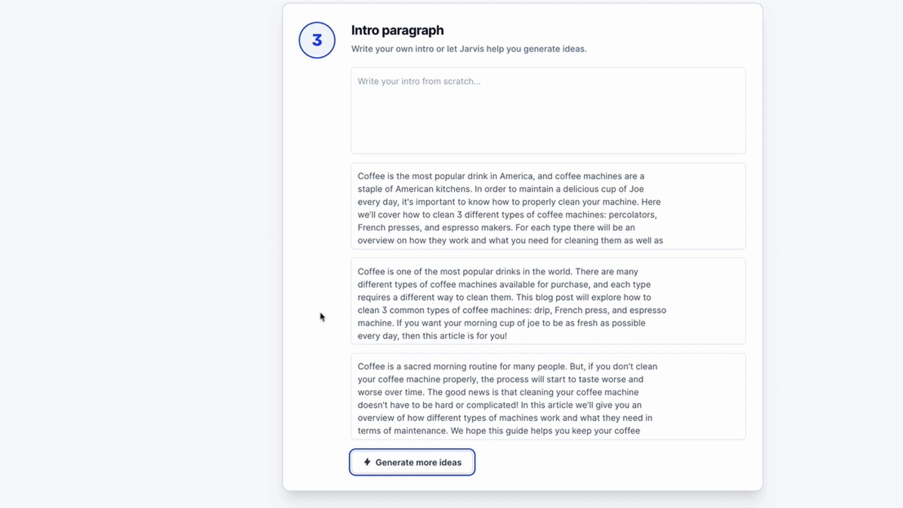
mouse_move(384, 395)
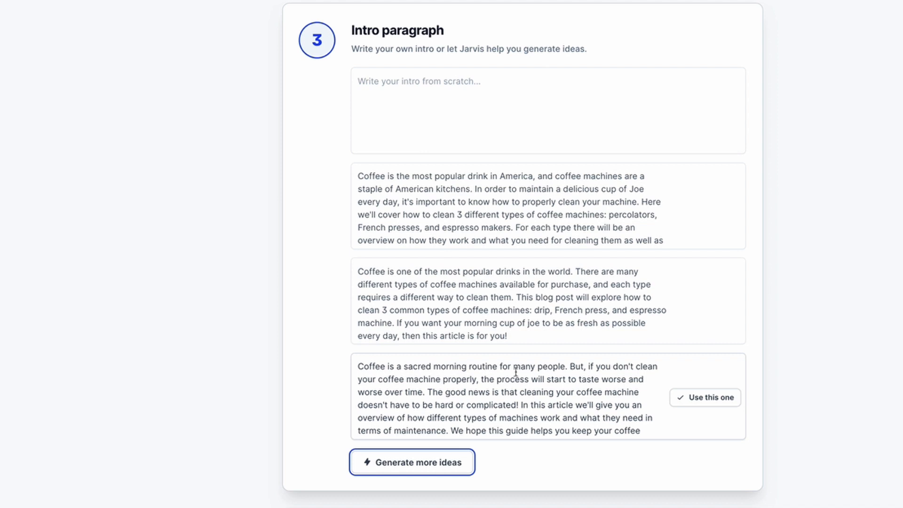
click(701, 405)
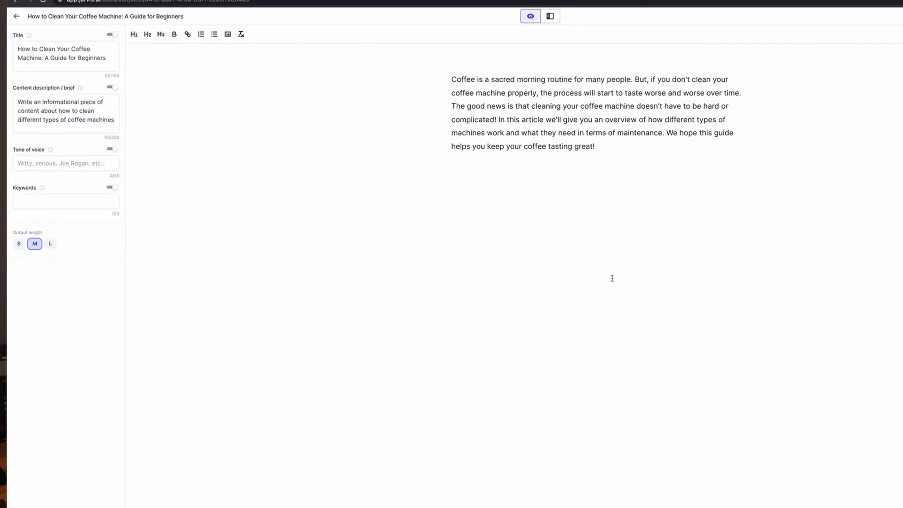
- Set the tone of voice to "knowledgable" and add the keyword "how to clean a coffee machine"
click(52, 155)
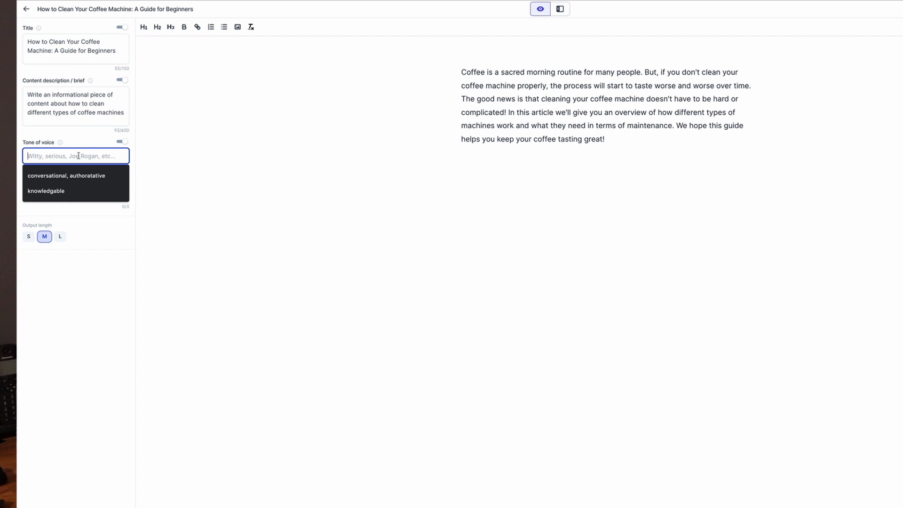
click(199, 168)
click(86, 157)
click(46, 190)
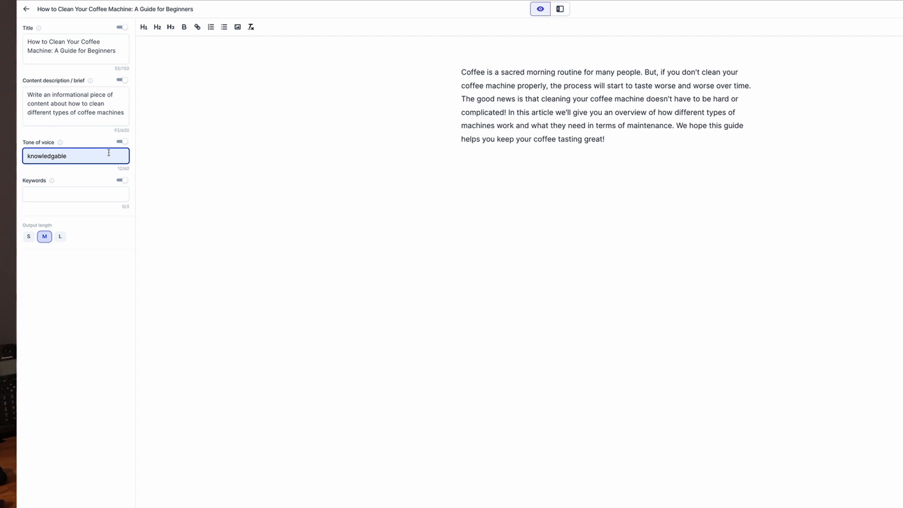
click(74, 194)
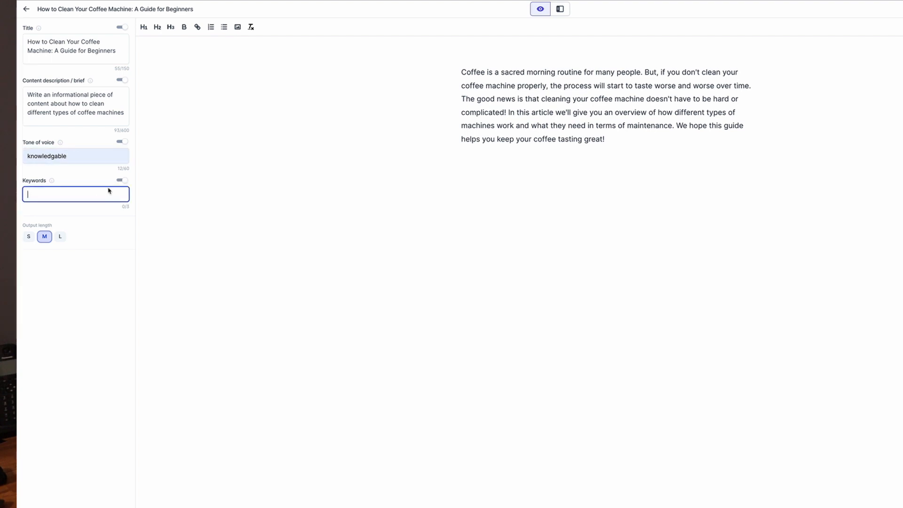
text(how to clean a coffee machine)
key(Return)
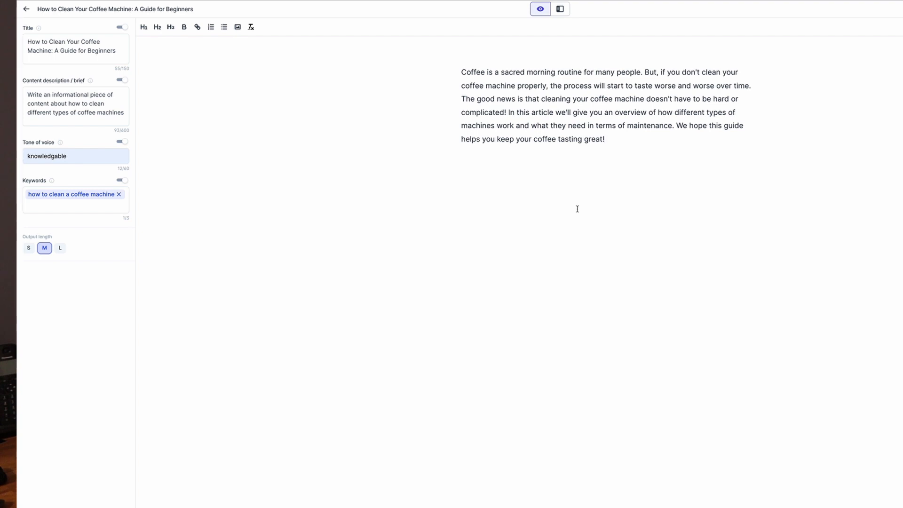
- Generate content below the intro and format the "How to Clean a Drip Coffee Maker" line as a level-2 heading
key(Return)
key(Return)
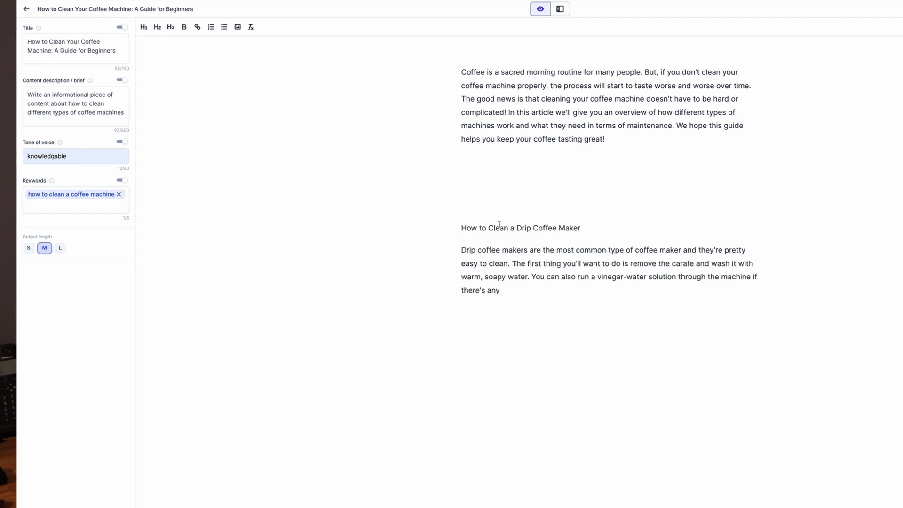
double_click(540, 229)
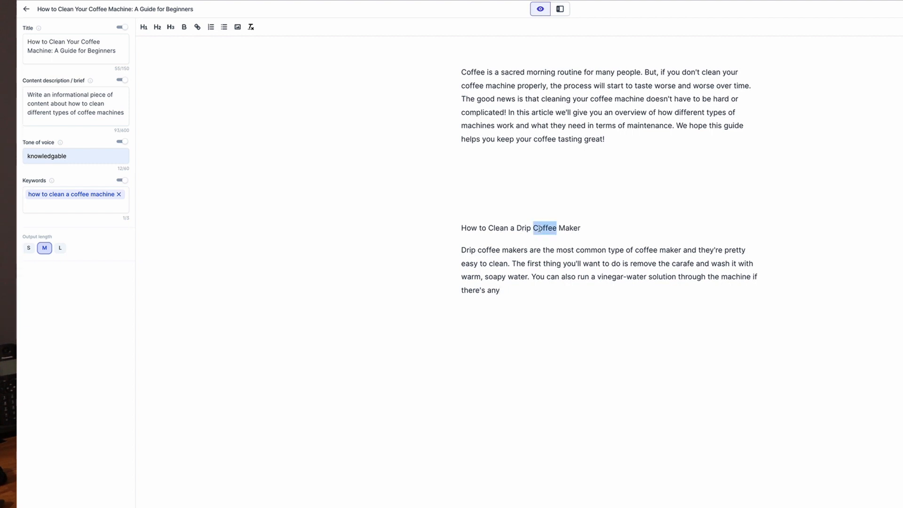
triple_click(539, 229)
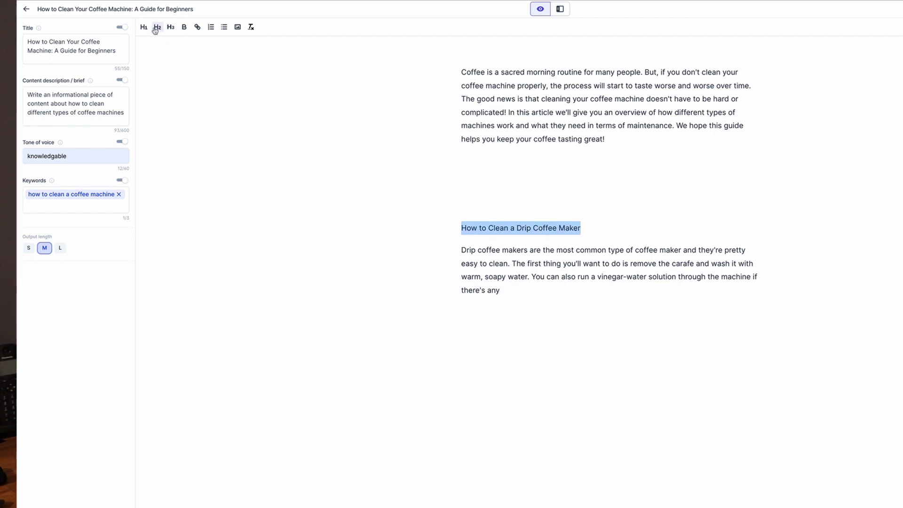
click(158, 26)
click(532, 298)
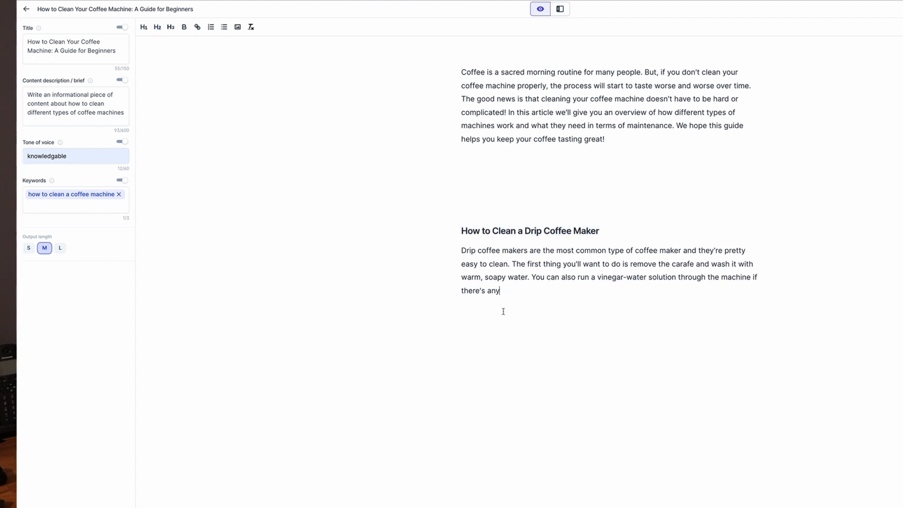
- Generate more text after the drip coffee maker paragraph and delete the surplus blank lines in that section
click(488, 185)
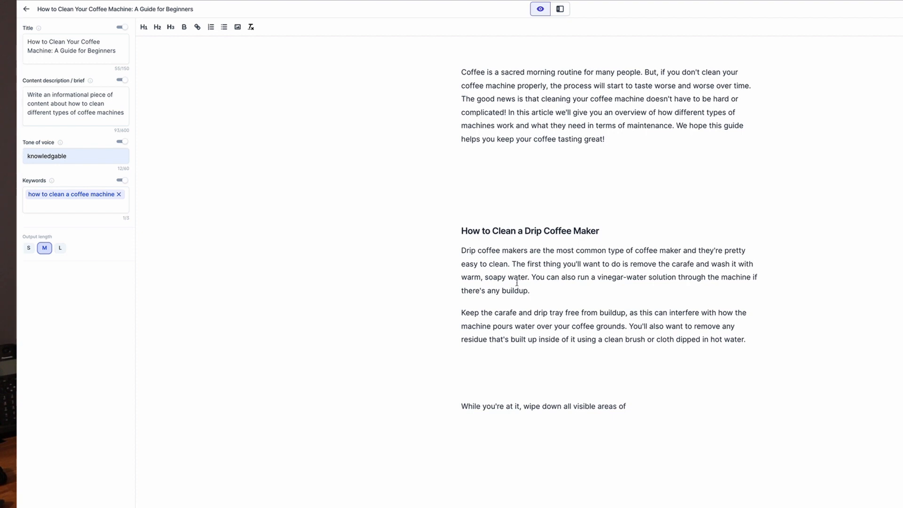
scroll(442, 299, down, 3)
click(518, 263)
key(BackSpace)
key(BackSpace)
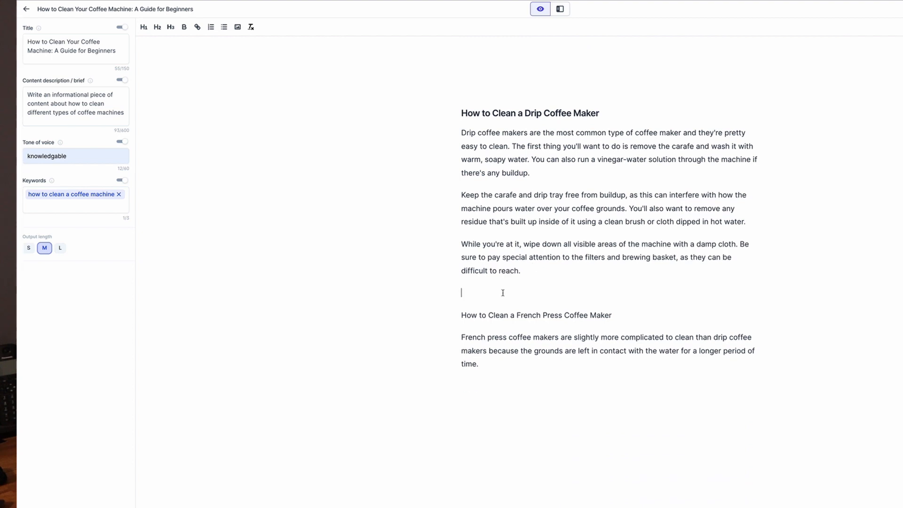
key(BackSpace)
- Format the "How to Clean a French Press Coffee Maker" line as a level-2 heading and generate more text after its paragraph
drag(619, 294, 454, 294)
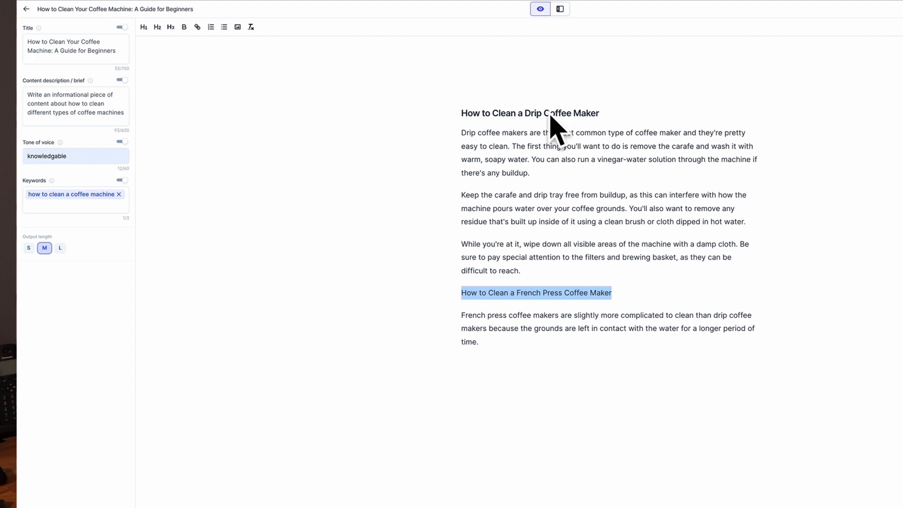
click(157, 26)
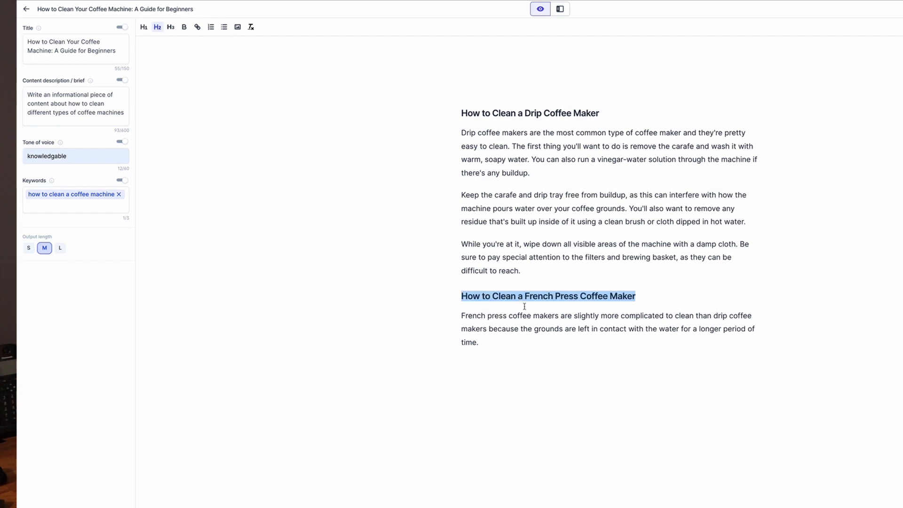
click(525, 337)
key(ctrl+b)
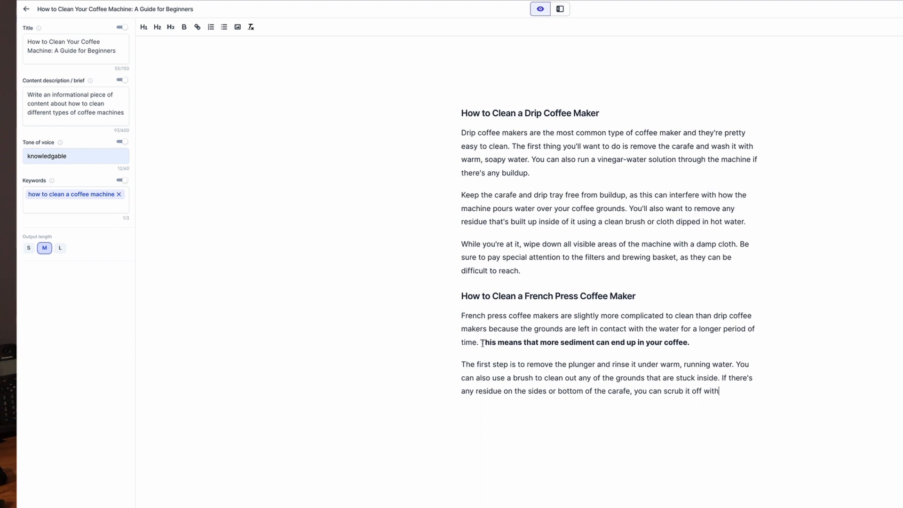
- Remove the bold from "This means that more sediment can end up in your coffee." and continue generating the section
drag(482, 344, 690, 340)
key(ctrl+b)
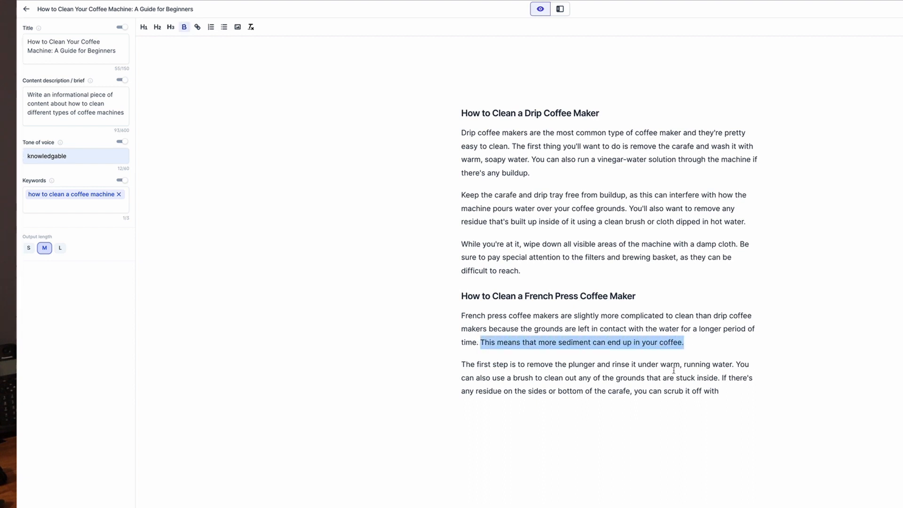
click(743, 392)
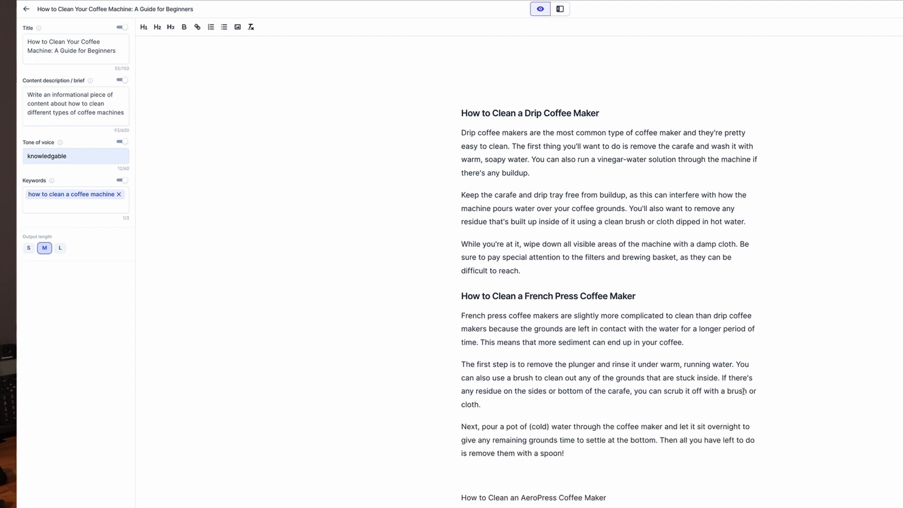
- Format the "How to Clean an AeroPress Coffee Maker" line as a level-2 heading and continue generating its text
scroll(450, 252, down, 3)
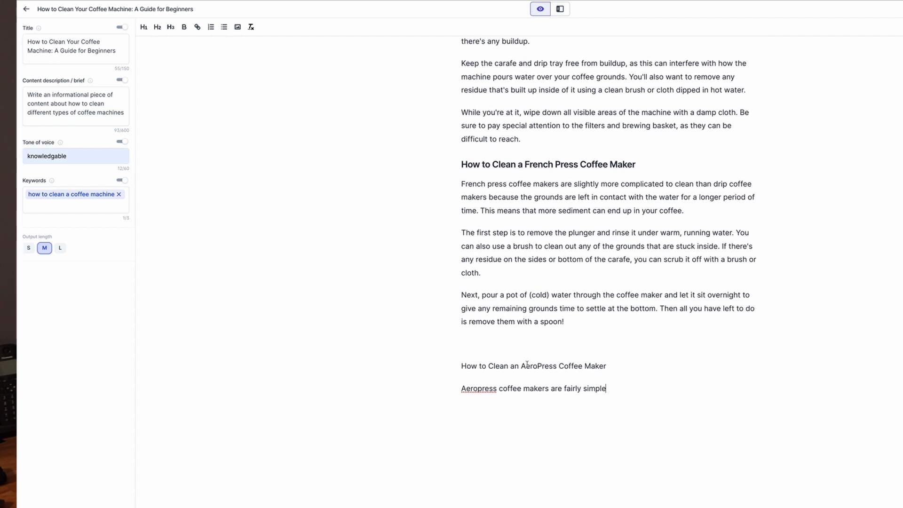
double_click(527, 365)
triple_click(526, 365)
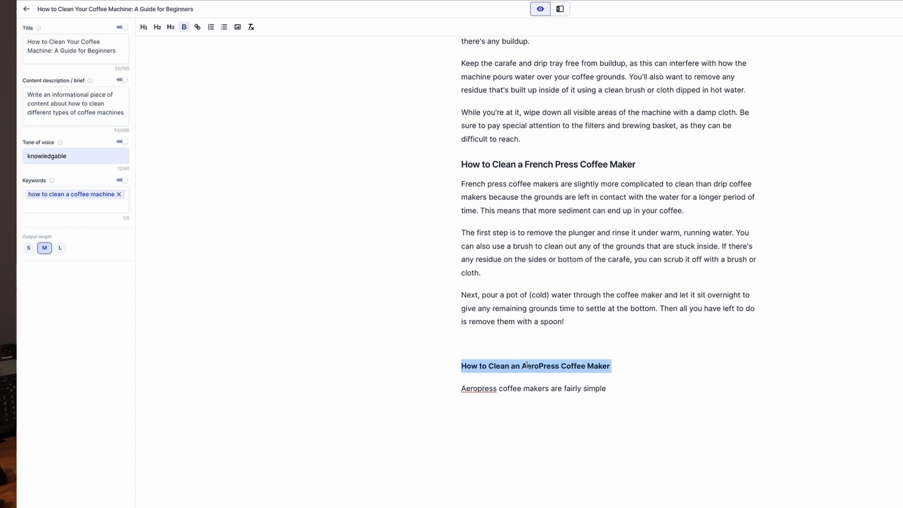
click(158, 27)
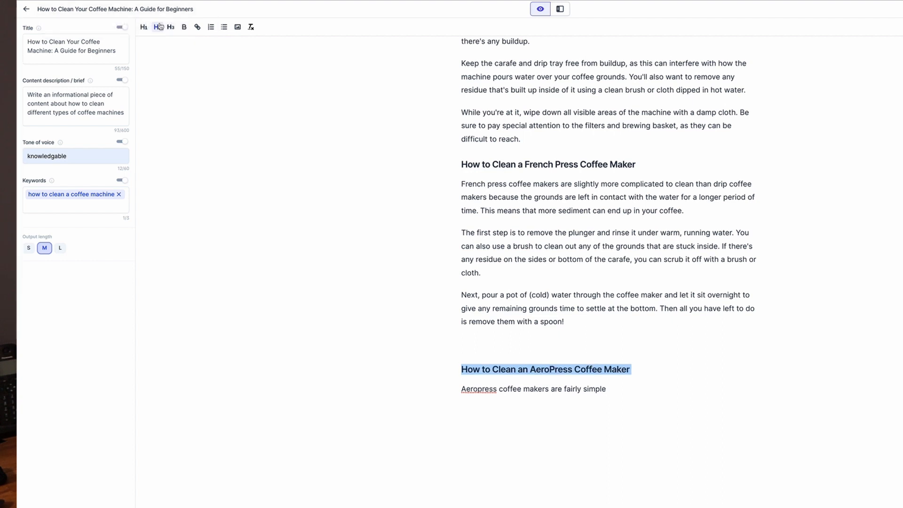
click(644, 386)
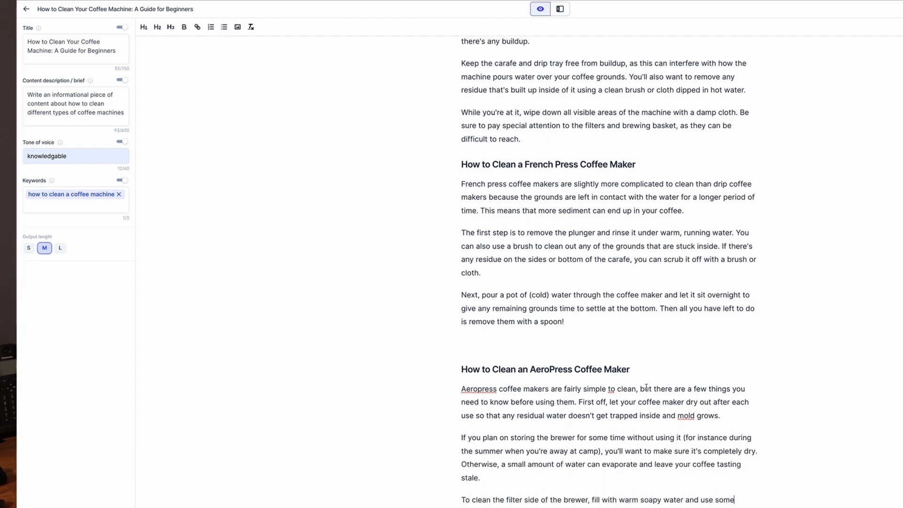
- Examine the generated article from the espresso machine section back up to the intro
scroll(795, 338, down, 3)
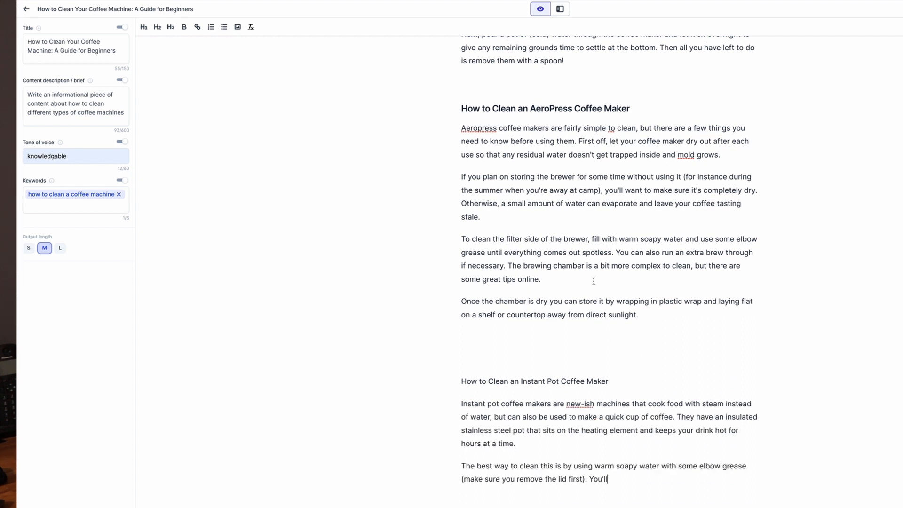
scroll(534, 306, down, 3)
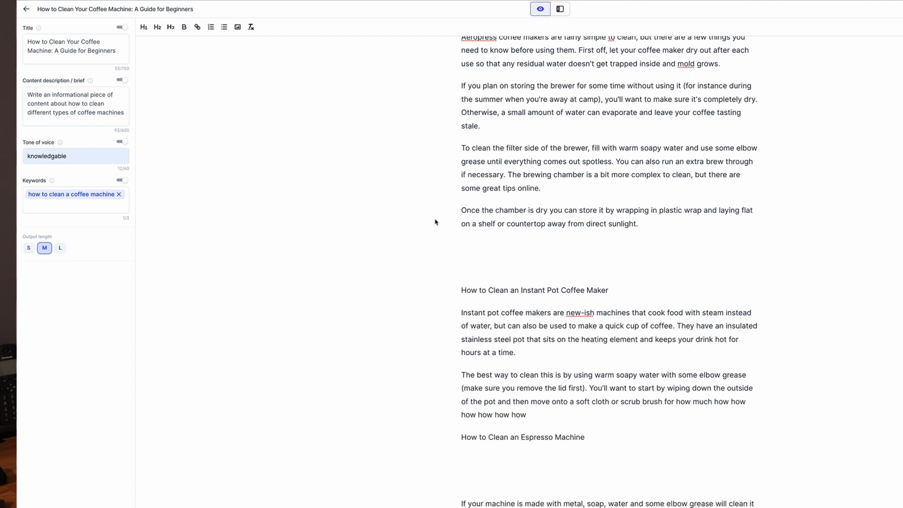
scroll(441, 307, down, 3)
scroll(441, 310, up, 13)
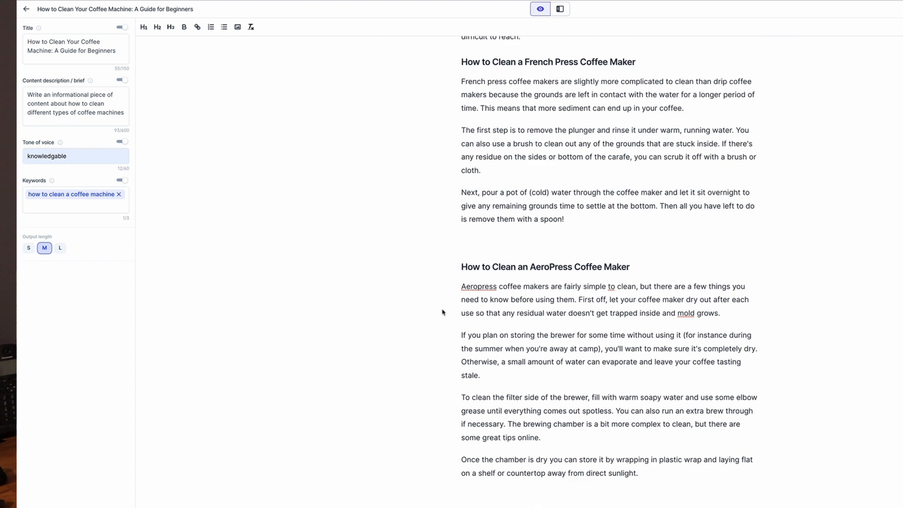
scroll(456, 237, up, 10)
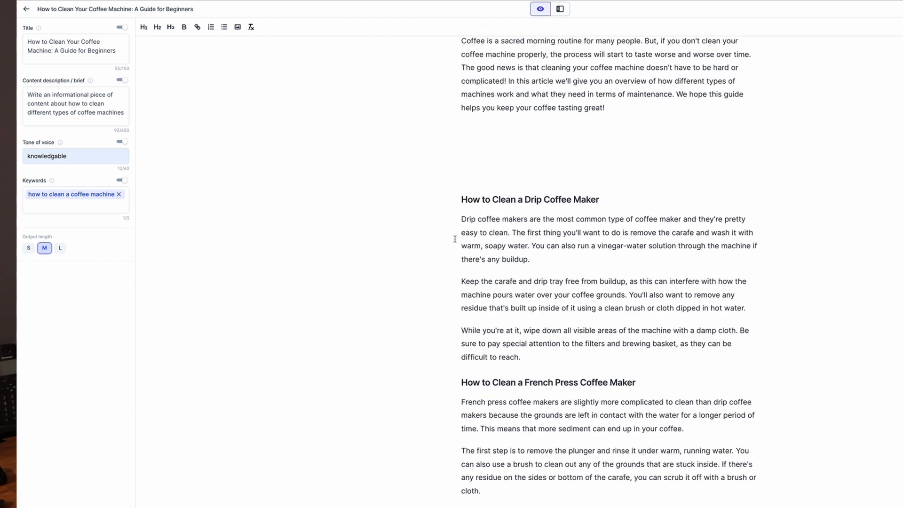
scroll(560, 254, down, 12)
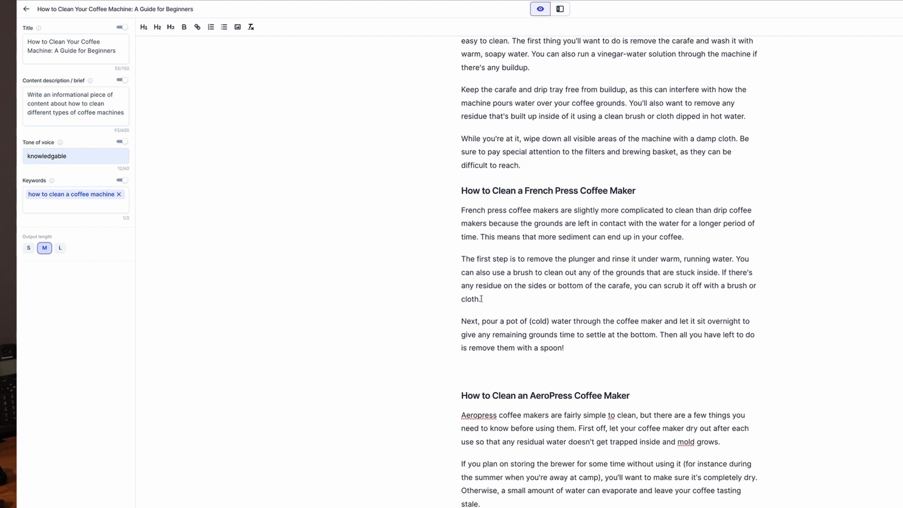
- Format the "How to Clean an Instant Pot Coffee Maker" line as a level-2 heading
scroll(543, 274, down, 10)
double_click(549, 241)
click(548, 241)
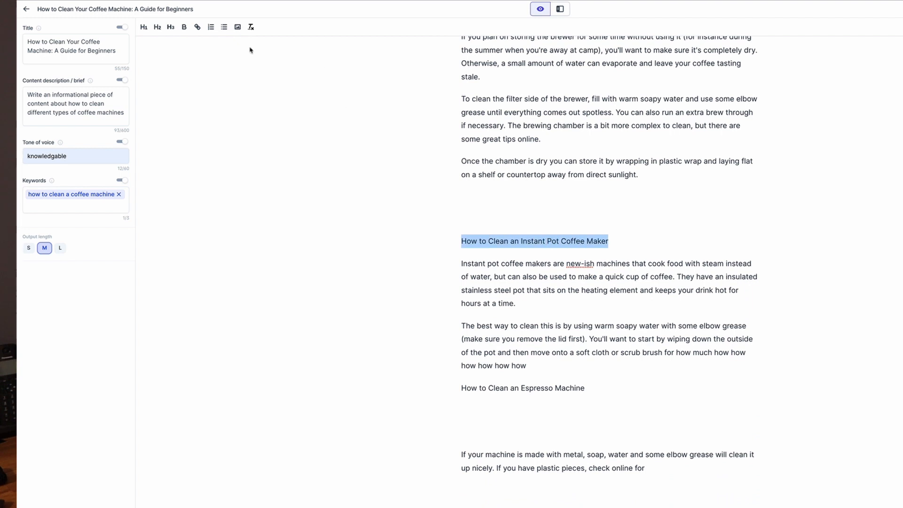
click(158, 26)
- Format the "How to Clean an Espresso Machine" line as a level-2 heading and continue generating the text of its section
double_click(499, 388)
click(498, 389)
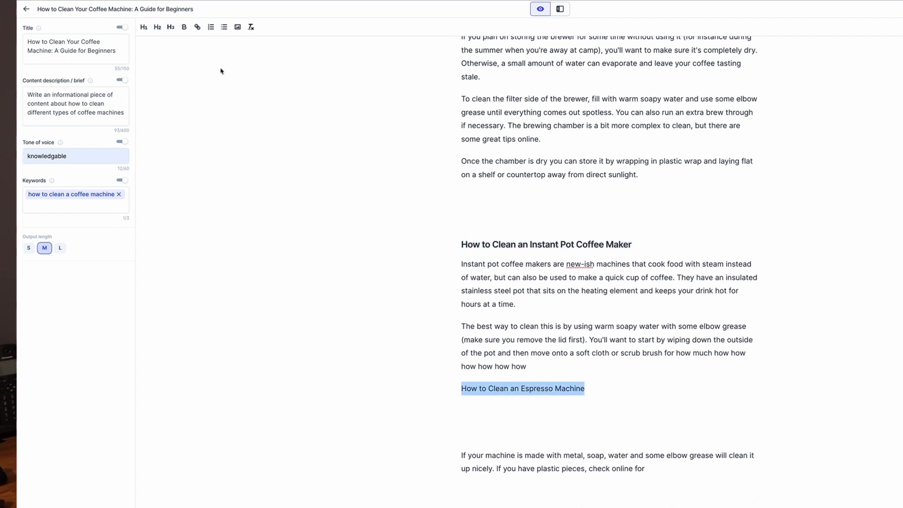
click(158, 26)
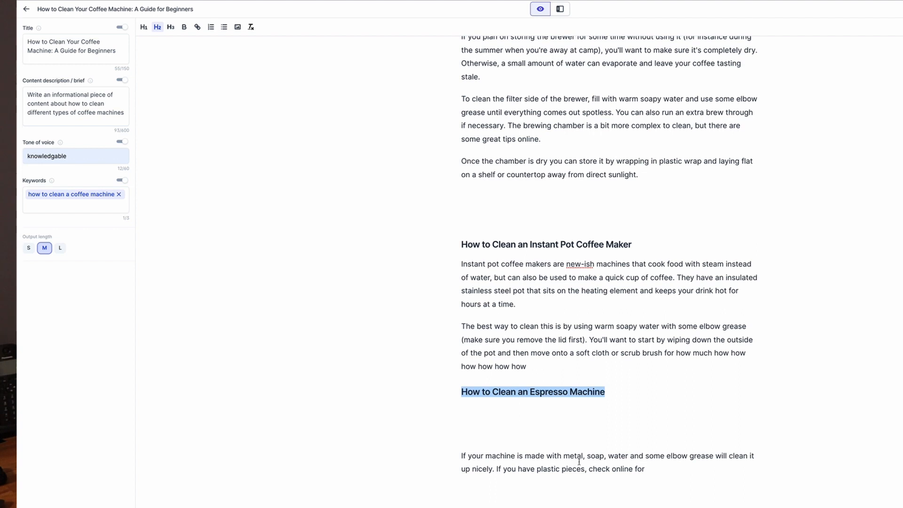
click(670, 458)
click(670, 472)
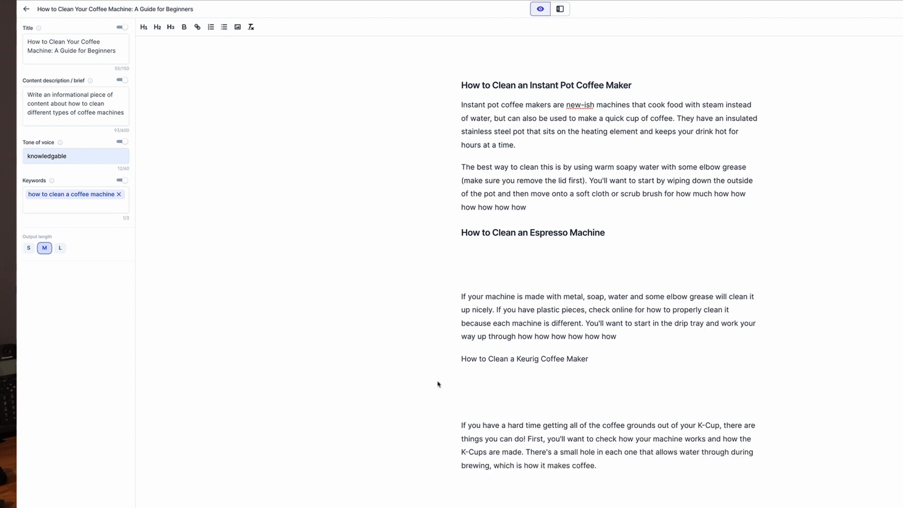
- Replace the repeated French press heading and text at the article's end with the line "How To Clean A Bean To Cup Coffee Machine"
scroll(438, 385, down, 3)
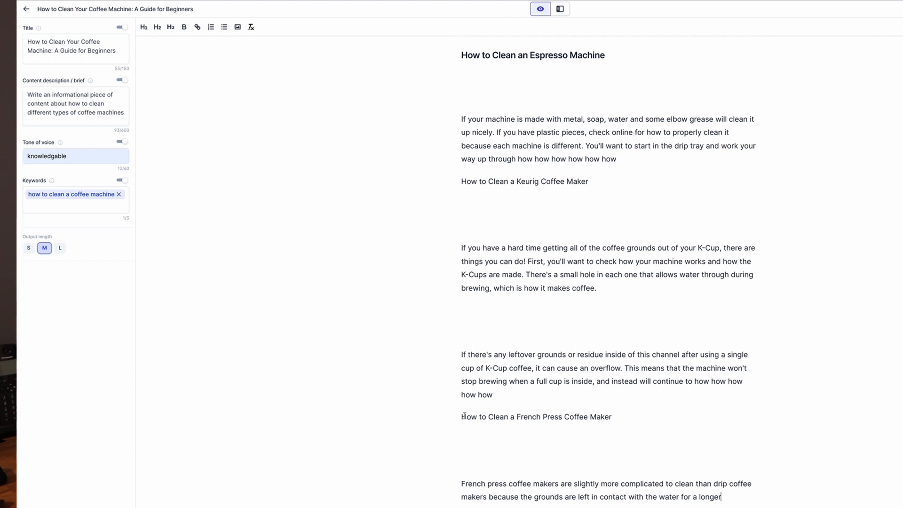
drag(462, 416, 741, 493)
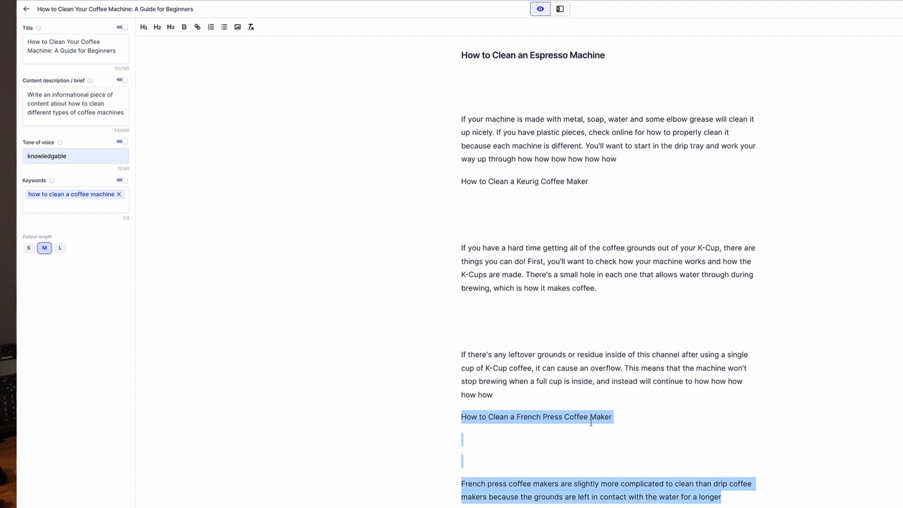
key(BackSpace)
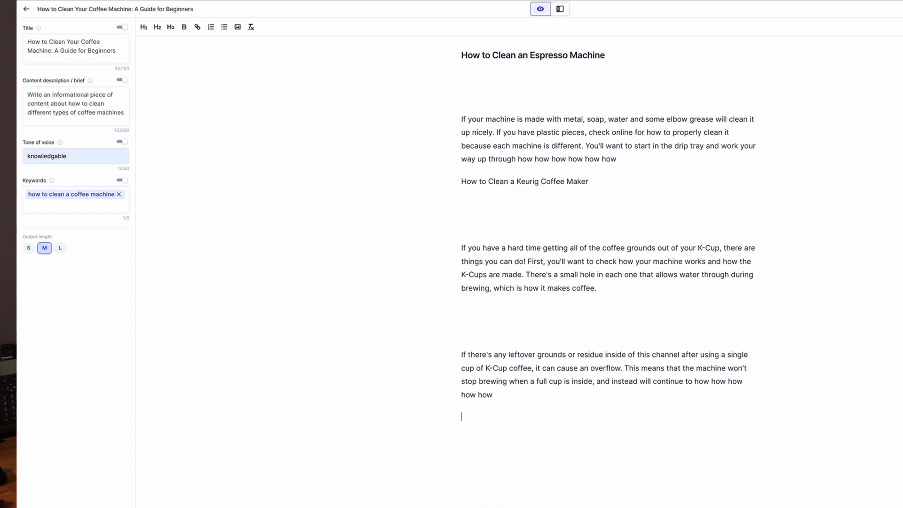
text(How To Clean A Bean To Cup Co)
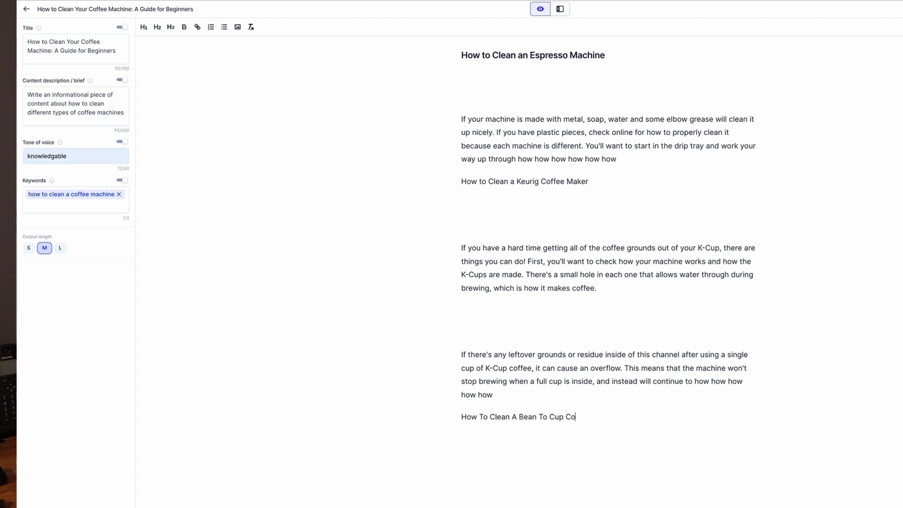
text(ffee Machine)
- Format the bean-to-cup line as a level-2 heading and generate its section from the opening words "Bean to cup coffee machines need"
drag(621, 417, 463, 417)
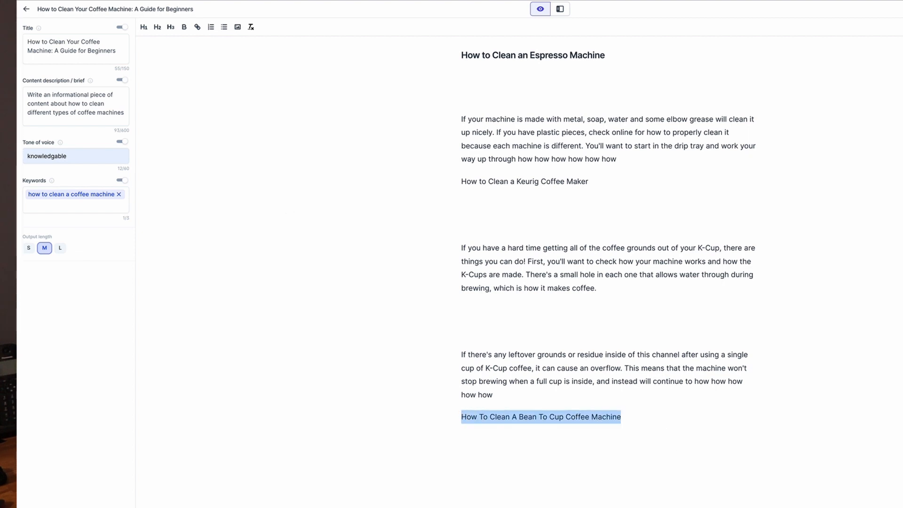
click(157, 27)
click(562, 437)
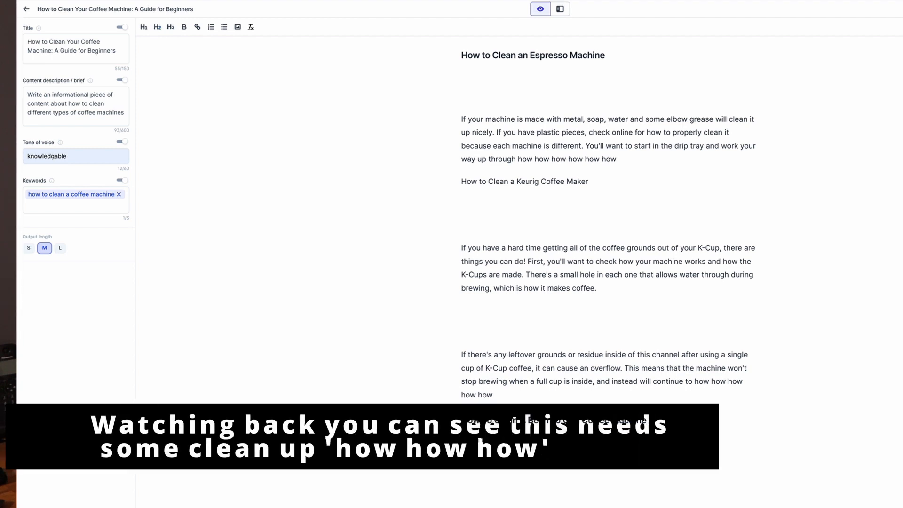
text(Bean to cup coffee machines )
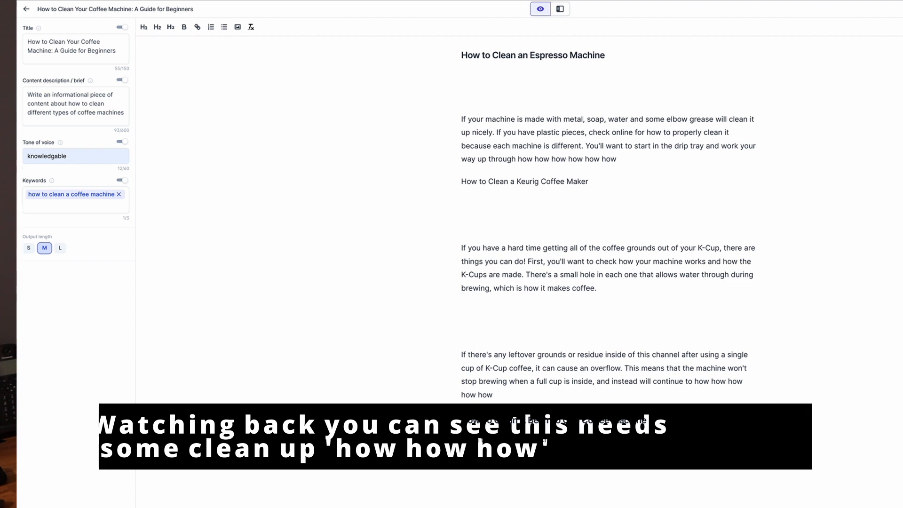
text(nee)
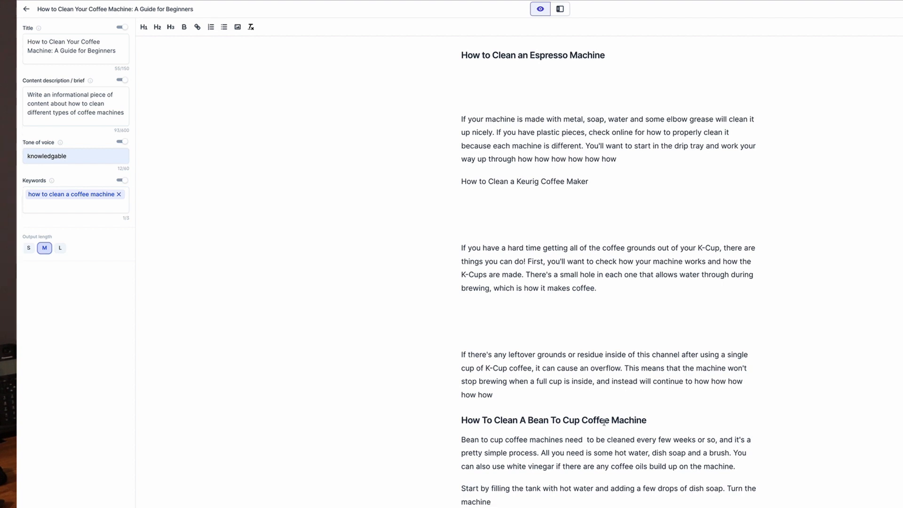
- Delete the Keurig Mini Brewer section, replace the repeated "how" words after "Turn the machine" with "off", and continue generating
scroll(604, 422, down, 3)
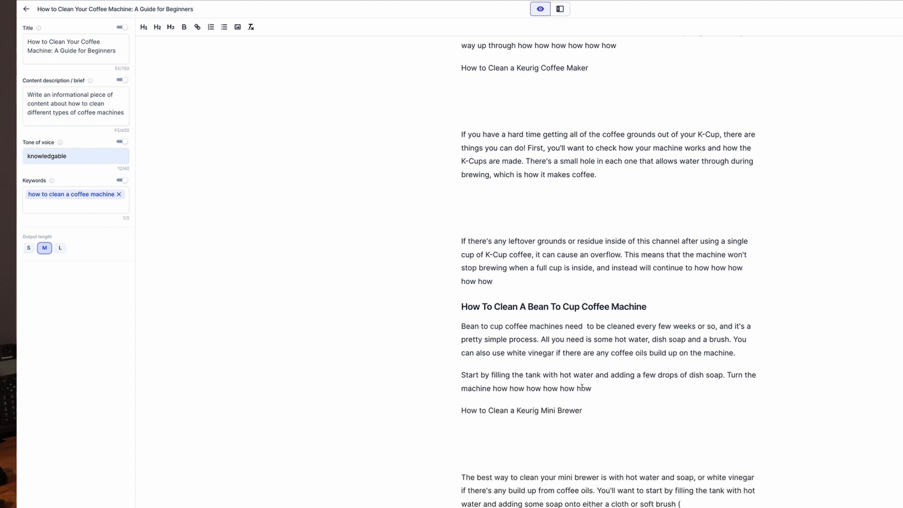
mouse_move(462, 410)
mouse_down()
mouse_move(717, 491)
mouse_move(709, 501)
mouse_up()
key(BackSpace)
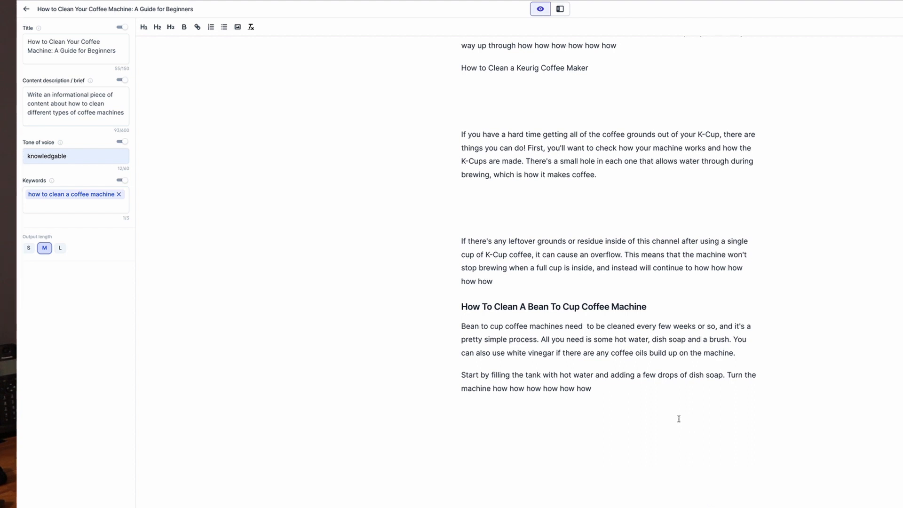
drag(594, 389, 494, 389)
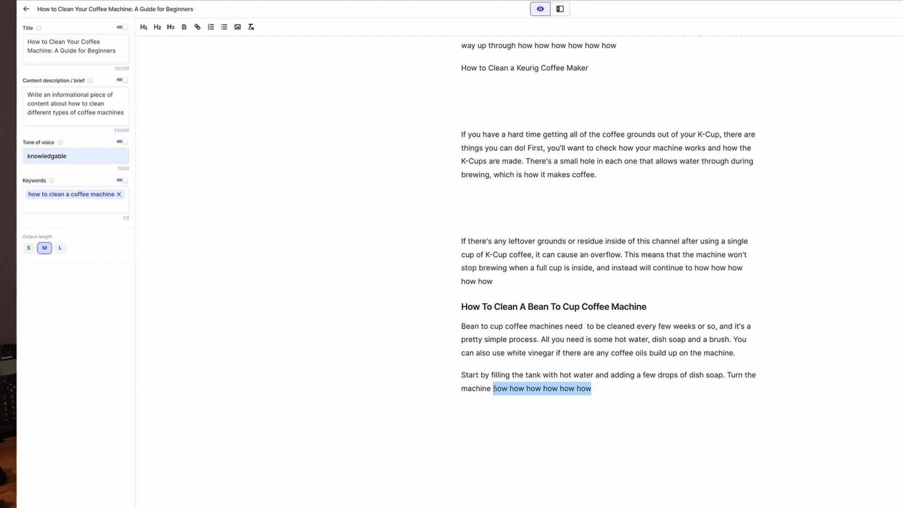
key(BackSpace)
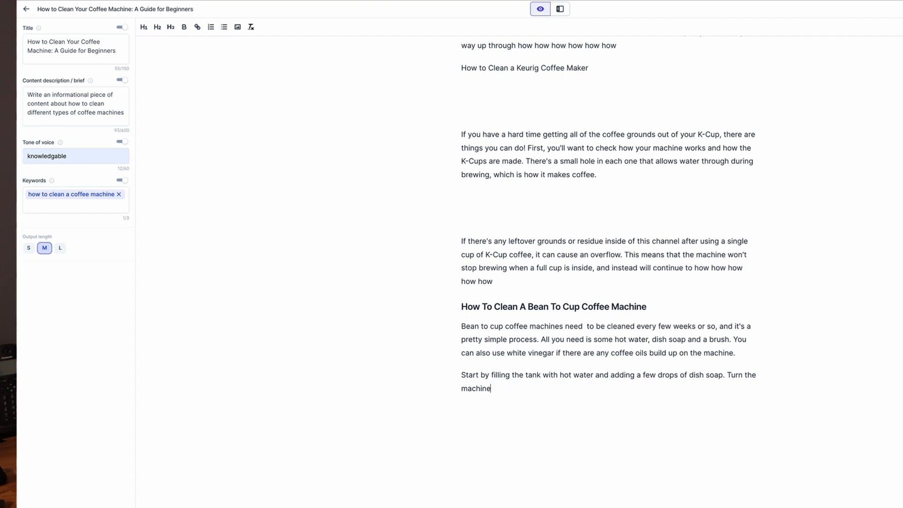
text(off)
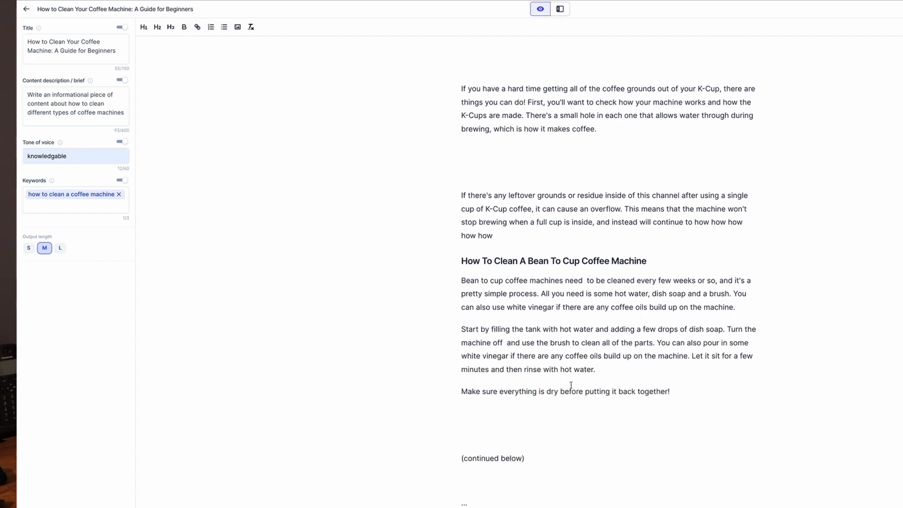
- Replace the generated filler from "(continued below)" onward with the prompt "write a summary of the article here" and generate the summary
drag(482, 369, 484, 489)
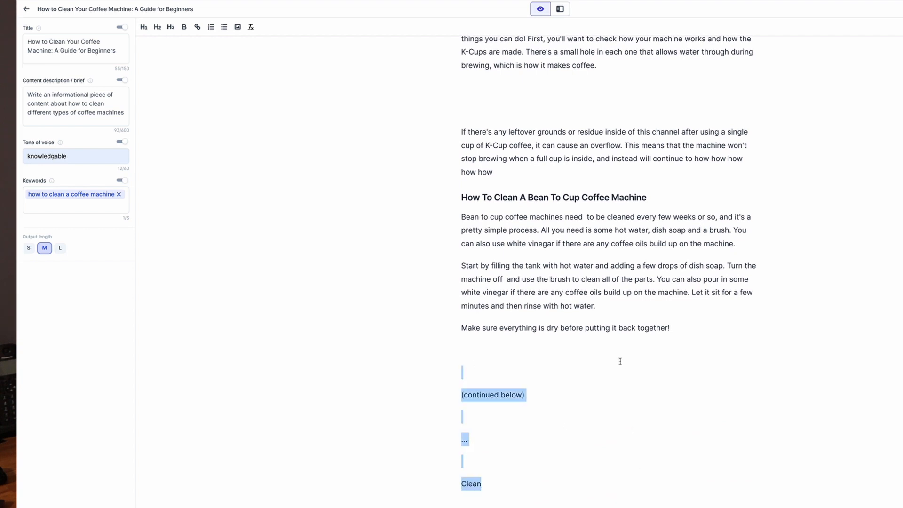
key(BackSpace)
text(w)
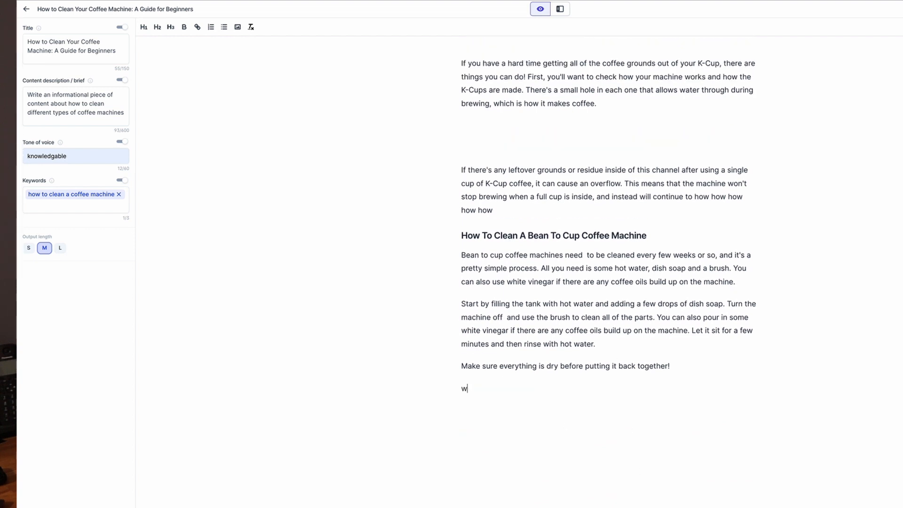
text(rite a summary)
text( of the ar)
text(tic)
key(BackSpace)
text(icl)
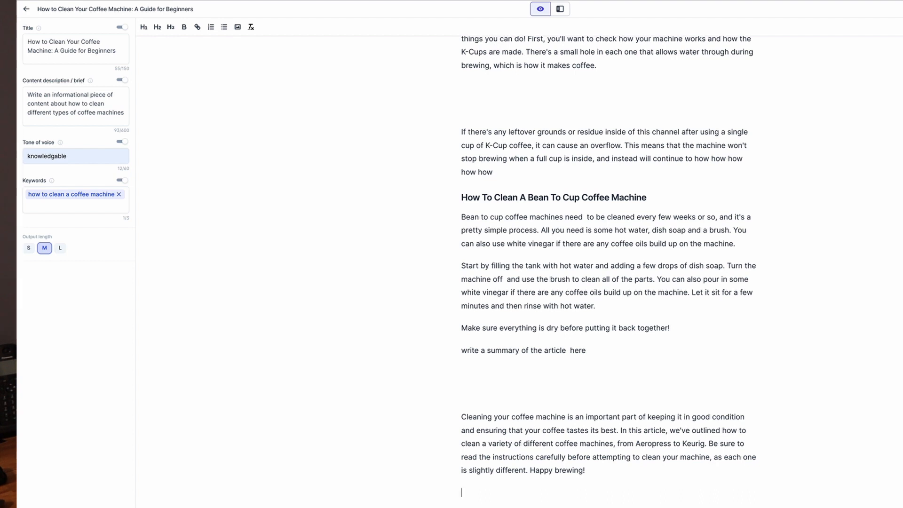
- Clear the excess below the summary paragraph, replace the prompt line with "Summary", and remove the blank lines beneath it
drag(493, 484, 652, 478)
key(BackSpace)
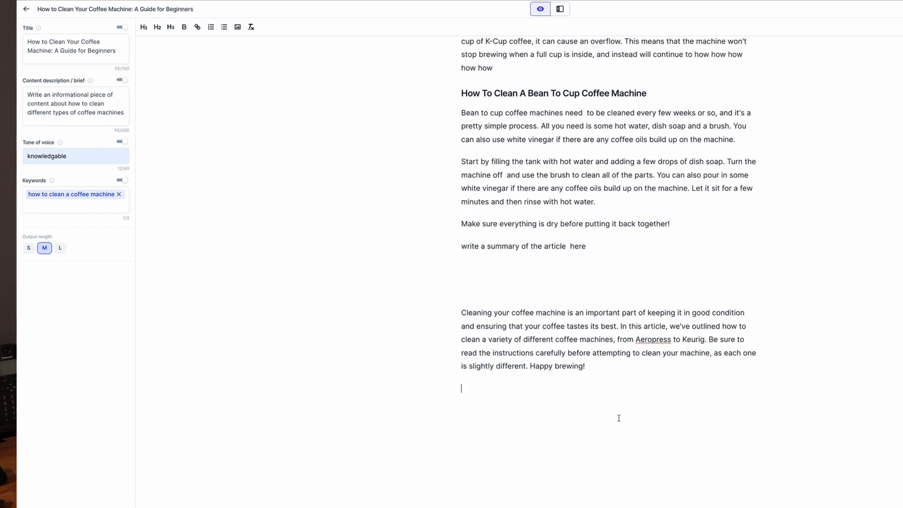
drag(594, 368, 528, 367)
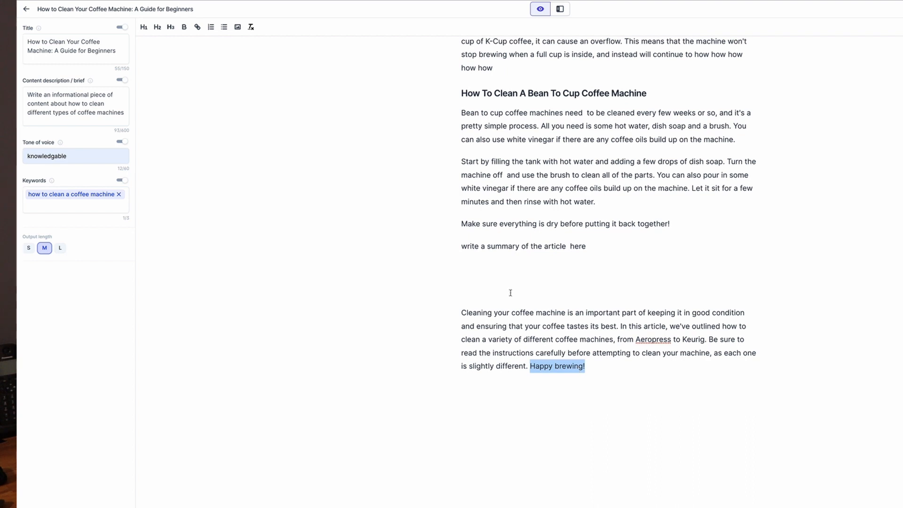
drag(592, 247, 450, 247)
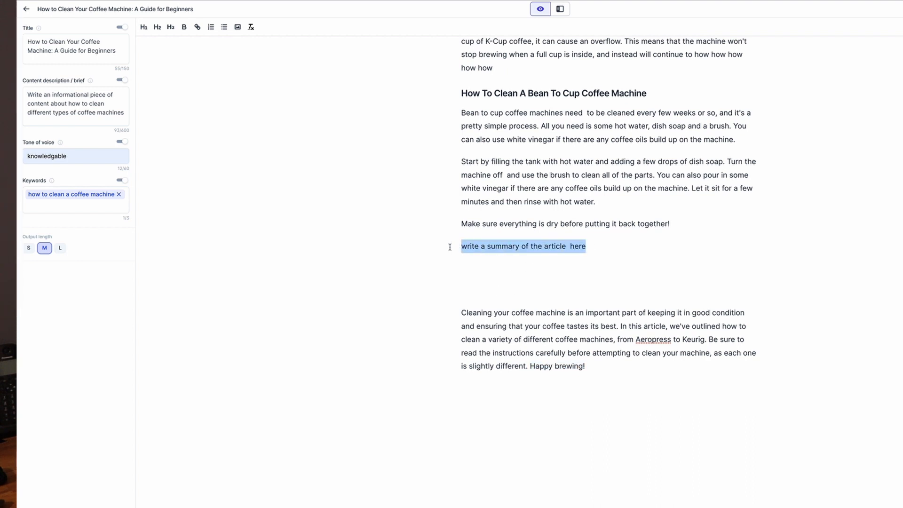
text(Summary)
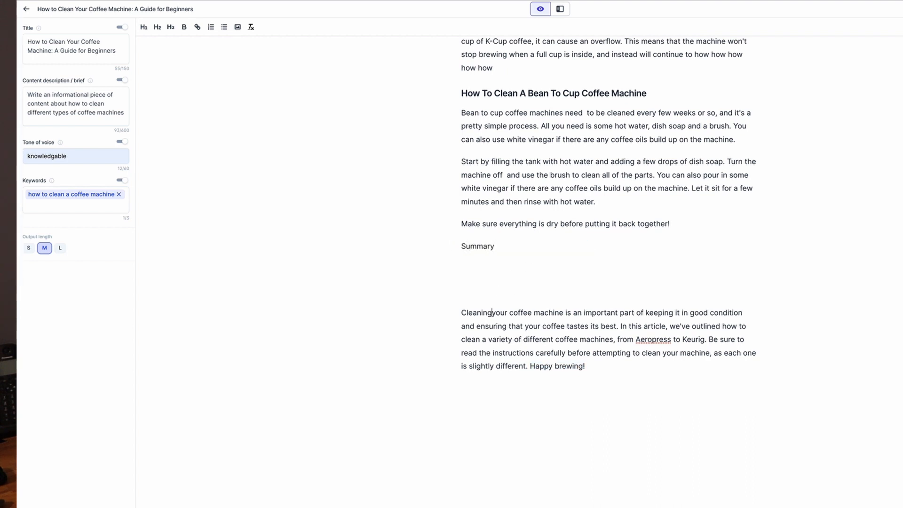
key(BackSpace)
key(BackSpace)
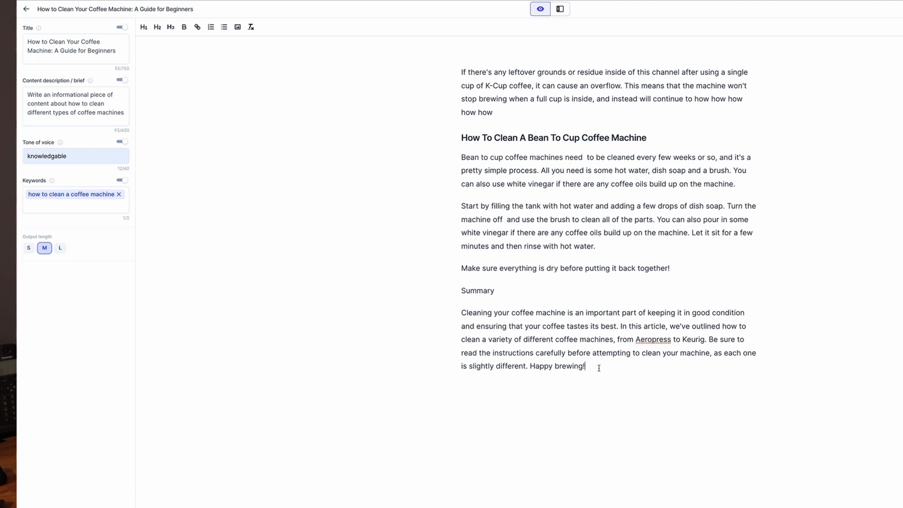
- Select and copy the entire article, and switch to the Coffee Grind Guru WordPress site
key(ctrl+a)
click(546, 204)
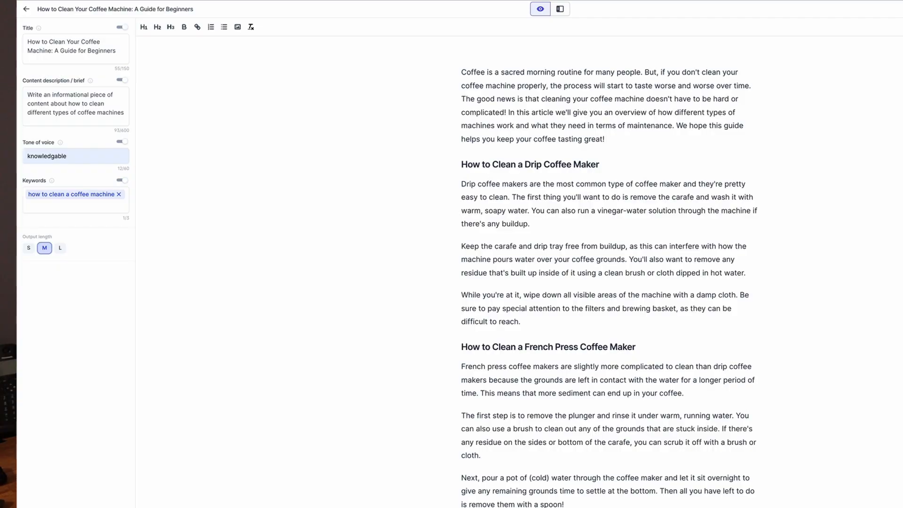
key(super+a)
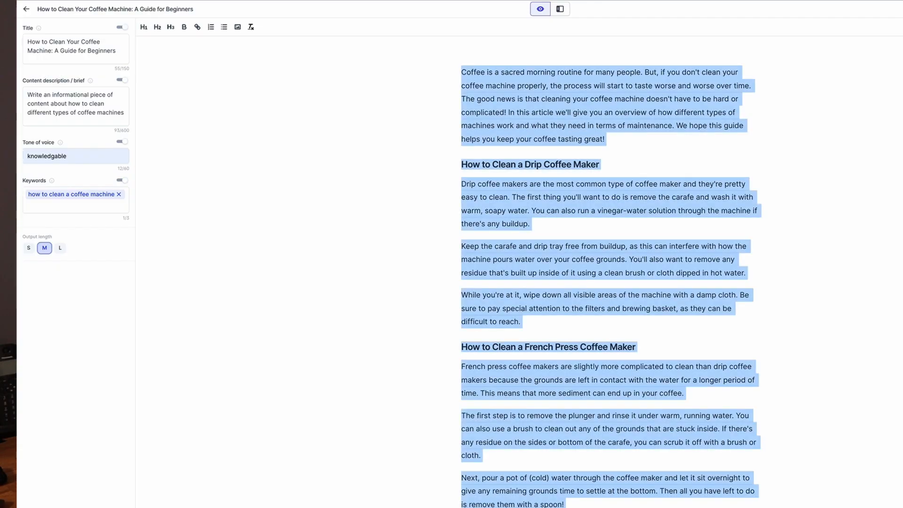
click(546, 198)
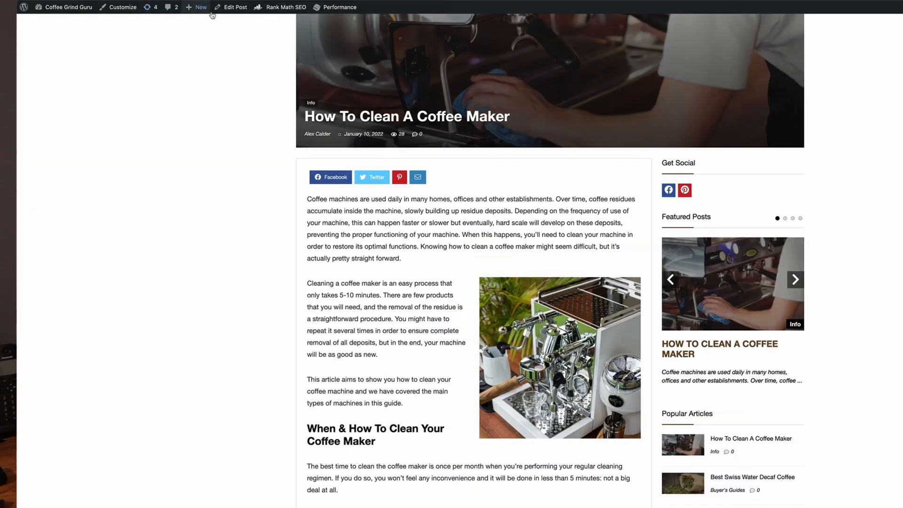
- Create a new WordPress page, paste the copied article into its body, and check that its headings carried over
mouse_move(188, 9)
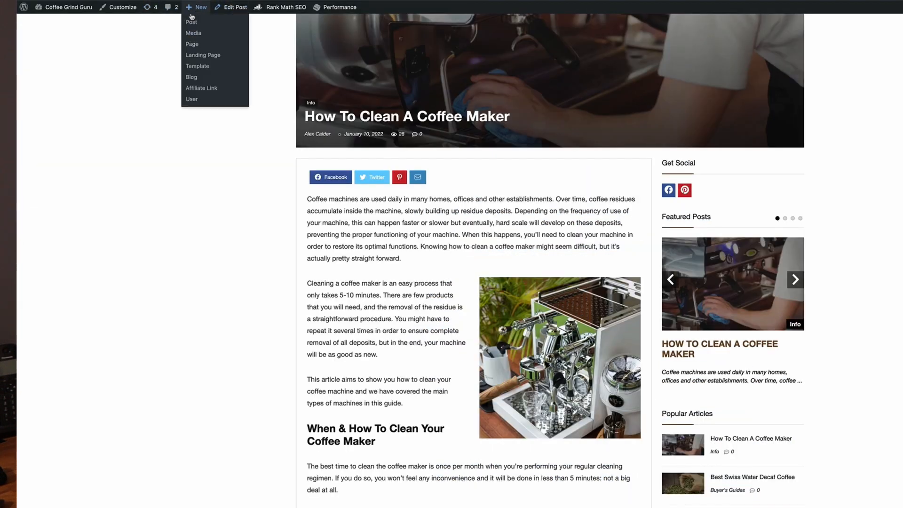
click(205, 46)
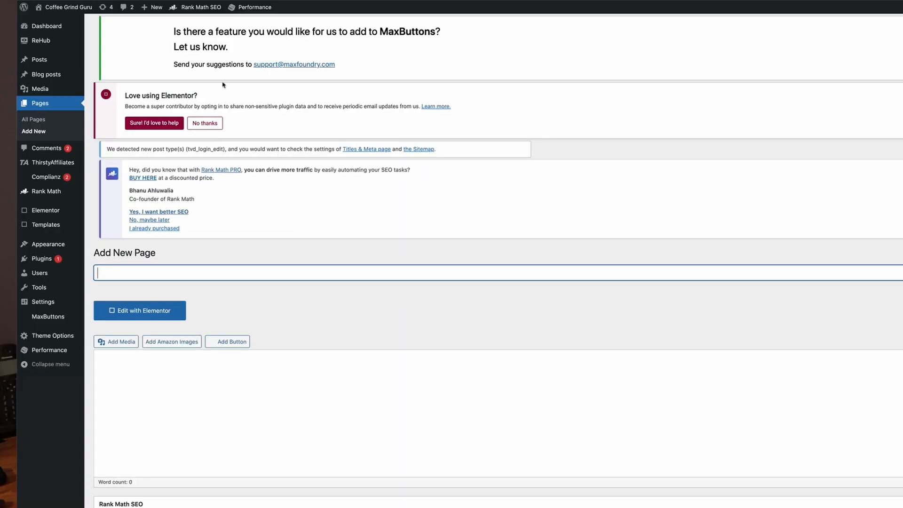
scroll(273, 235, down, 3)
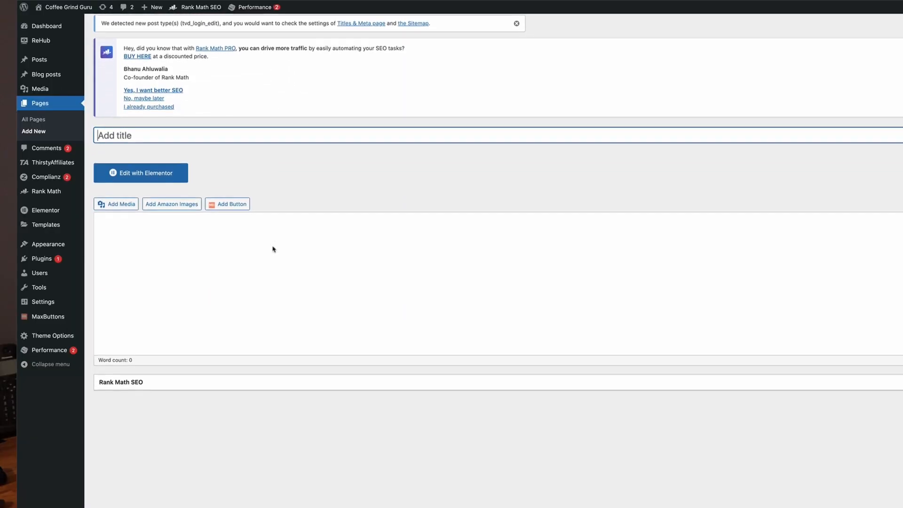
scroll(275, 248, down, 1)
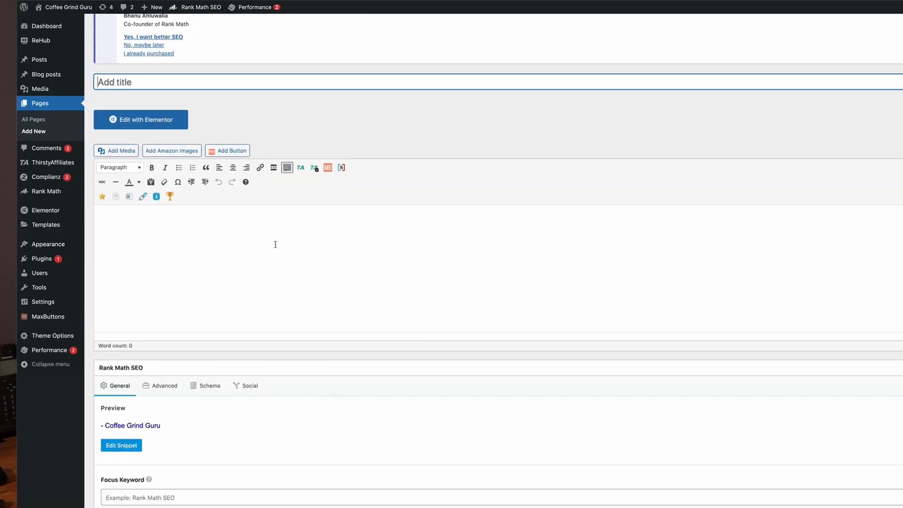
click(280, 251)
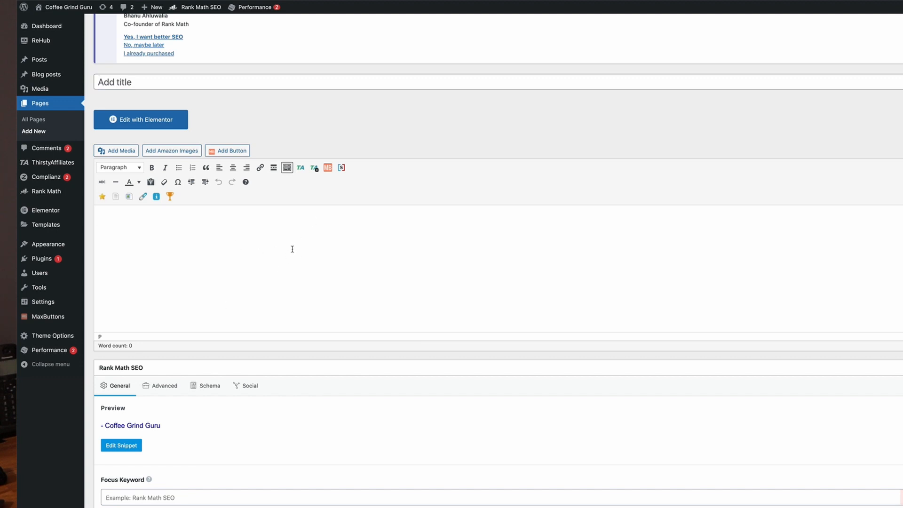
key(ctrl+v)
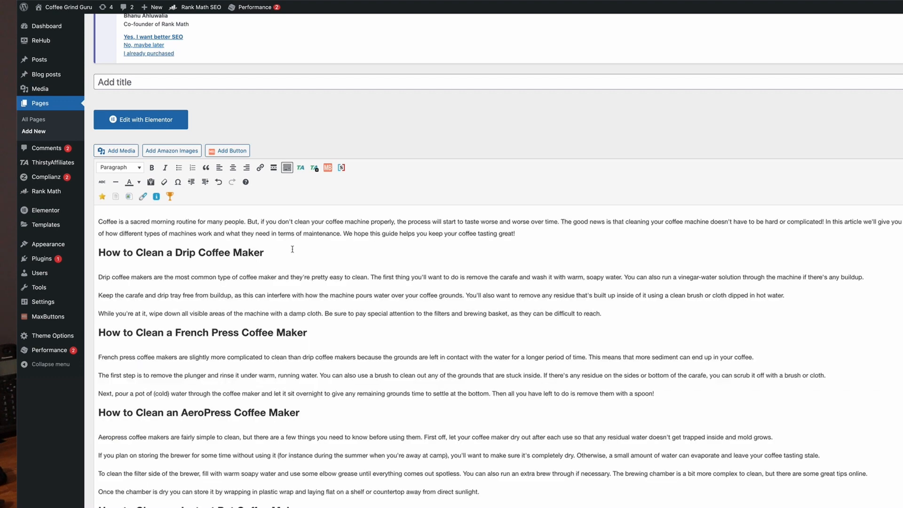
click(282, 252)
scroll(216, 425, down, 5)
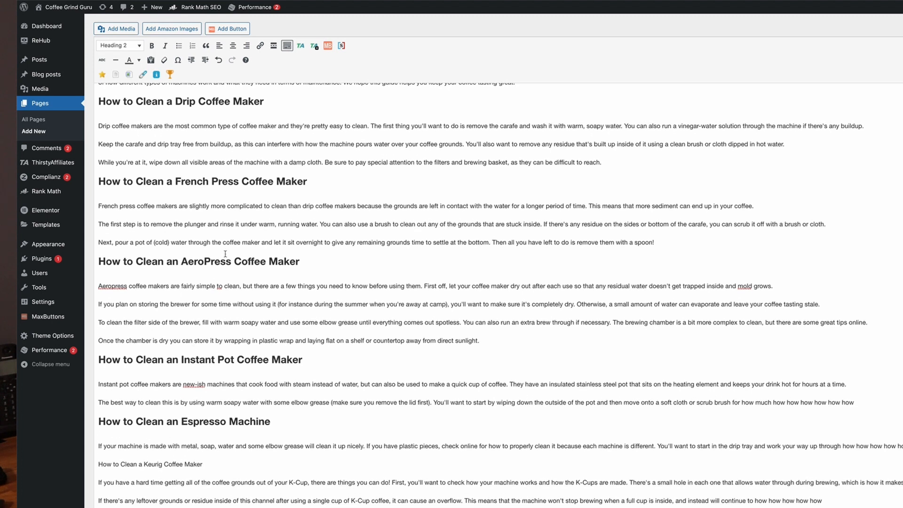
scroll(226, 254, up, 6)
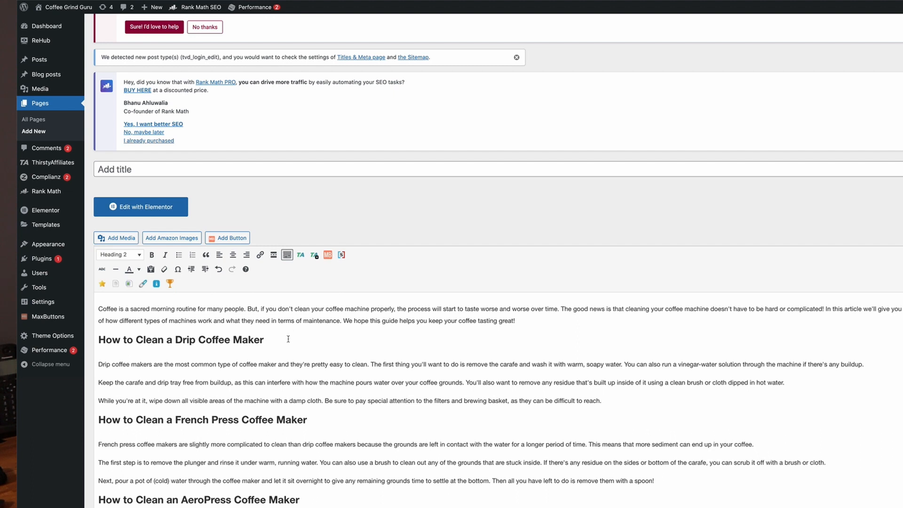
- Review the pasted article from the drip coffee maker section down to the summary, checking which headings kept their formatting
drag(265, 340, 106, 344)
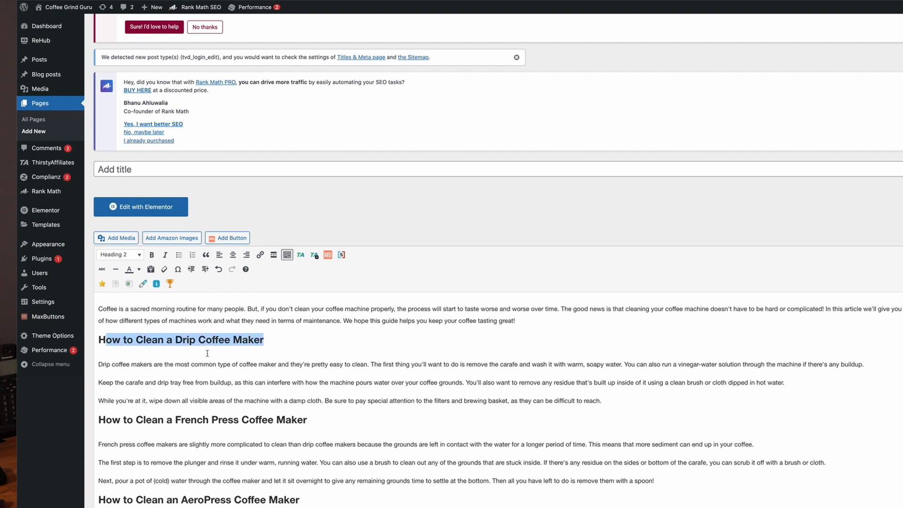
scroll(218, 375, down, 2)
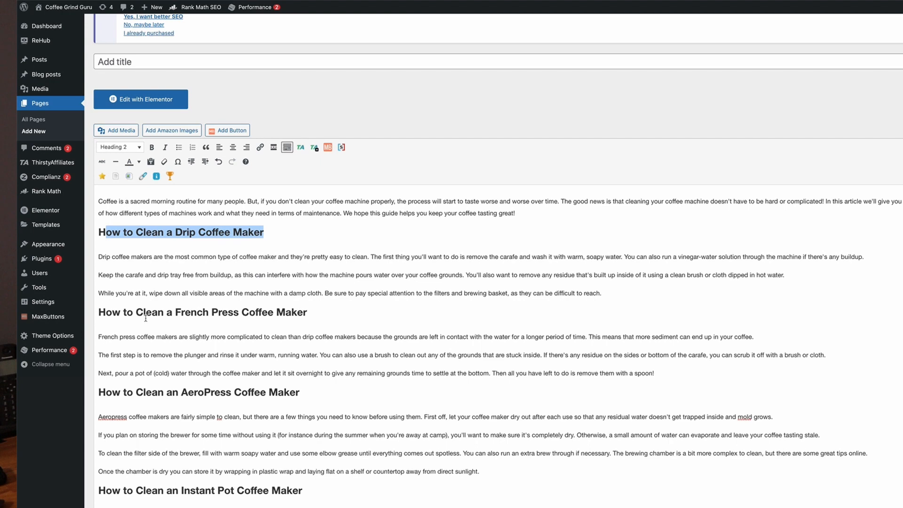
scroll(163, 453, down, 7)
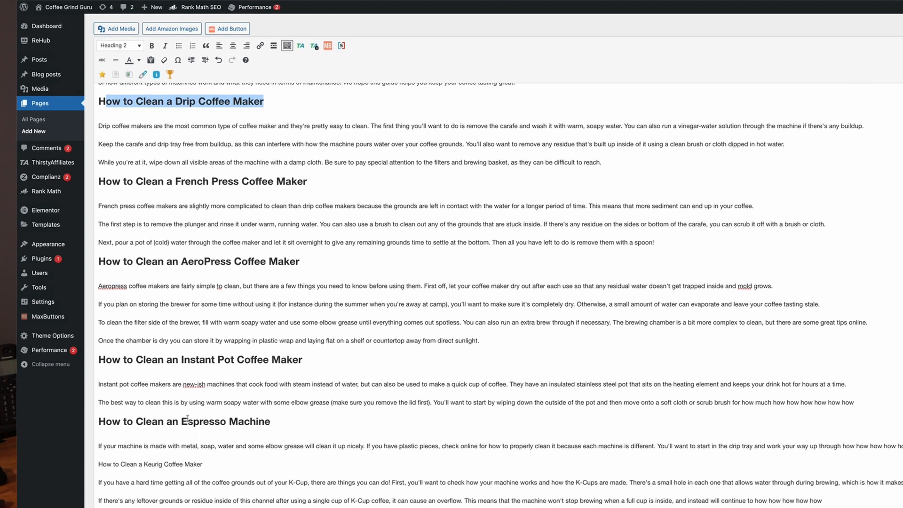
scroll(242, 420, up, 1)
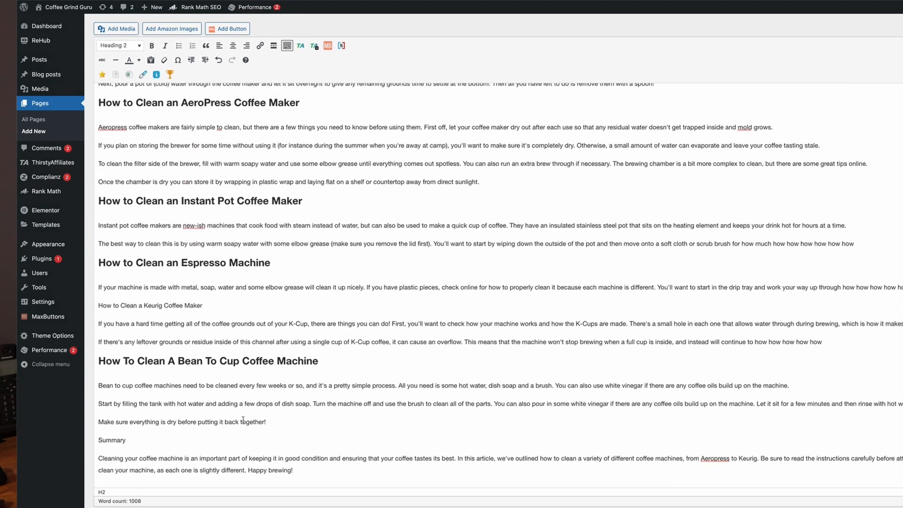
scroll(242, 420, up, 6)
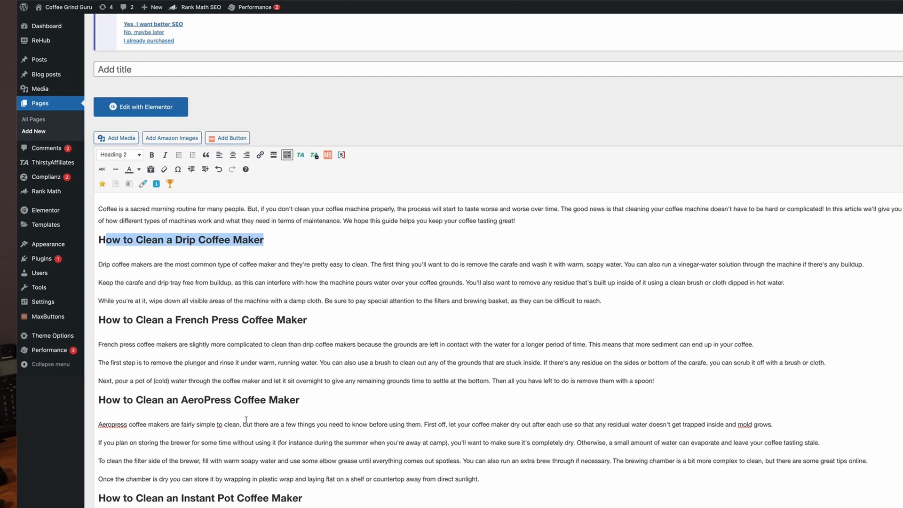
scroll(330, 335, down, 1)
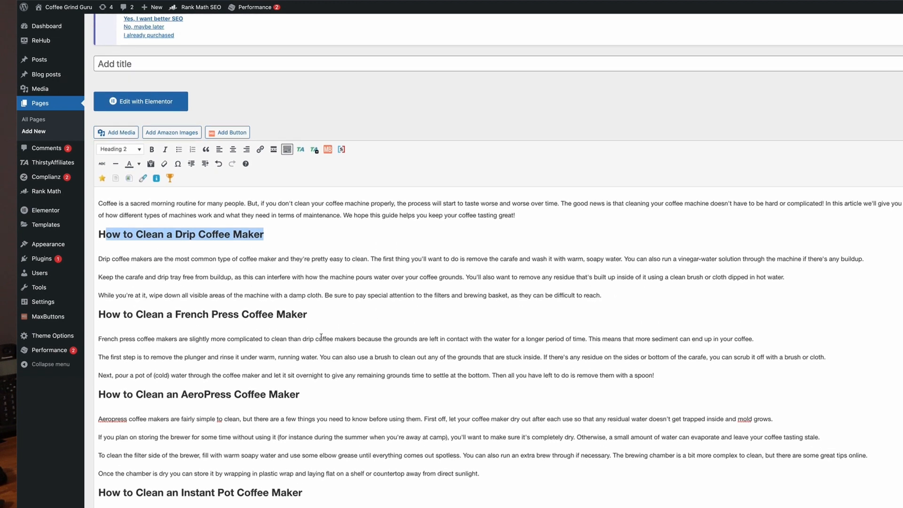
scroll(162, 272, down, 7)
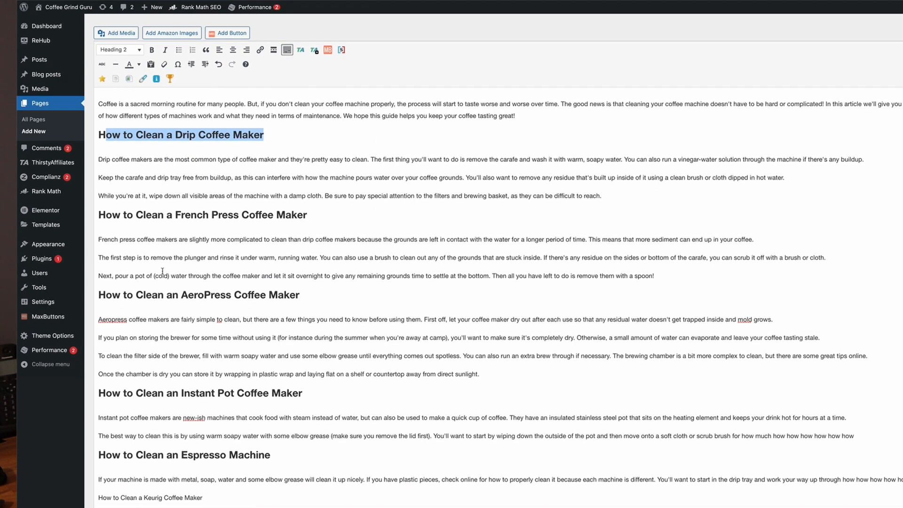
- Format the "Summary" line above the closing paragraph as Heading 3
drag(126, 362, 80, 363)
click(136, 47)
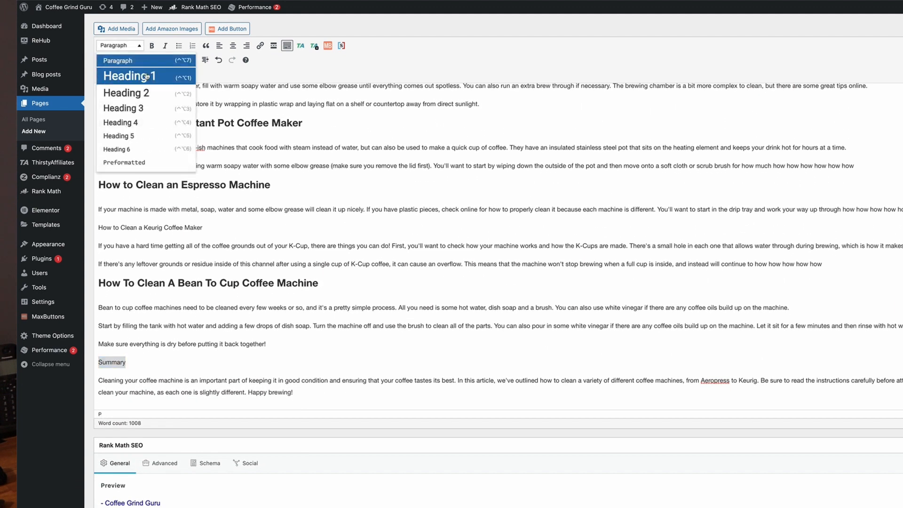
click(143, 107)
click(330, 219)
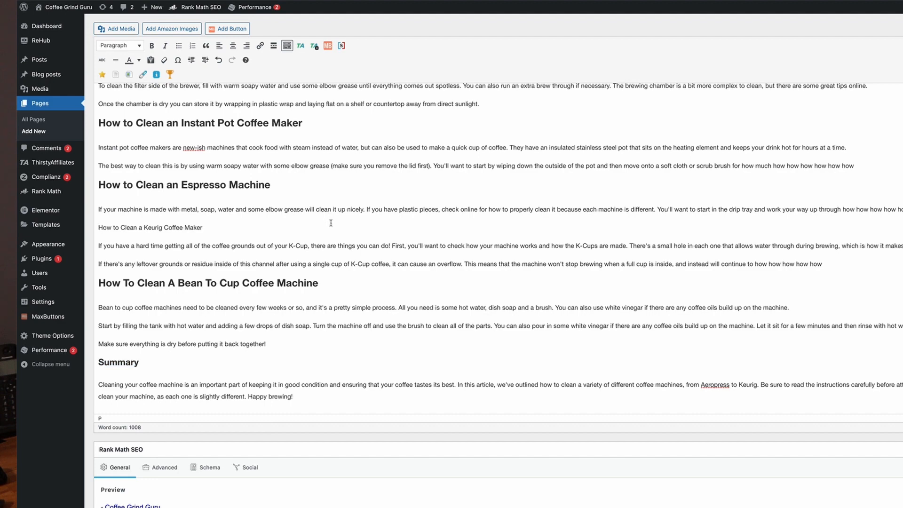
- Copy the entire article from the page body and log in to Copyscape with the saved account credentials
key(ctrl+a)
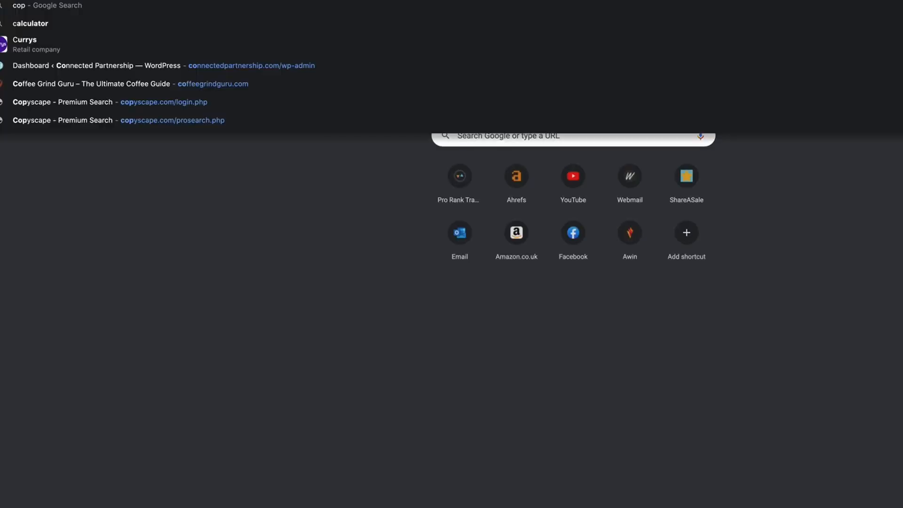
text(scape)
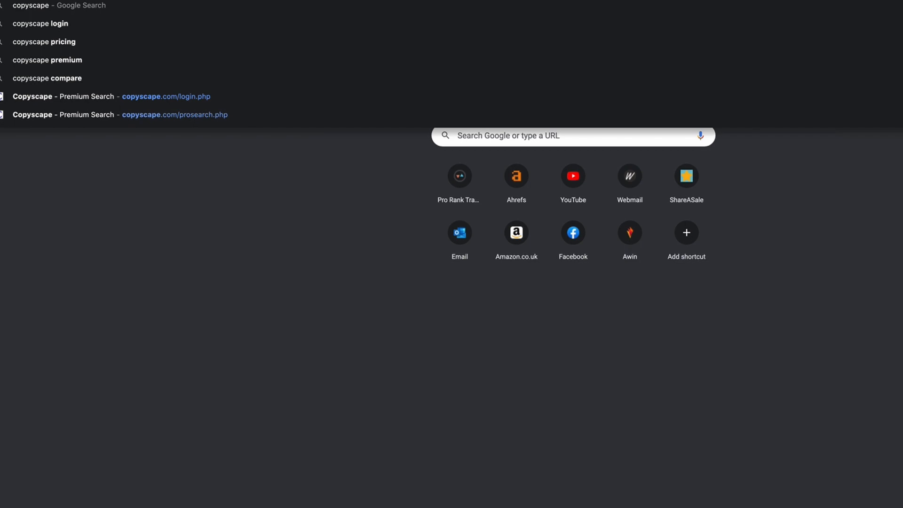
key(Return)
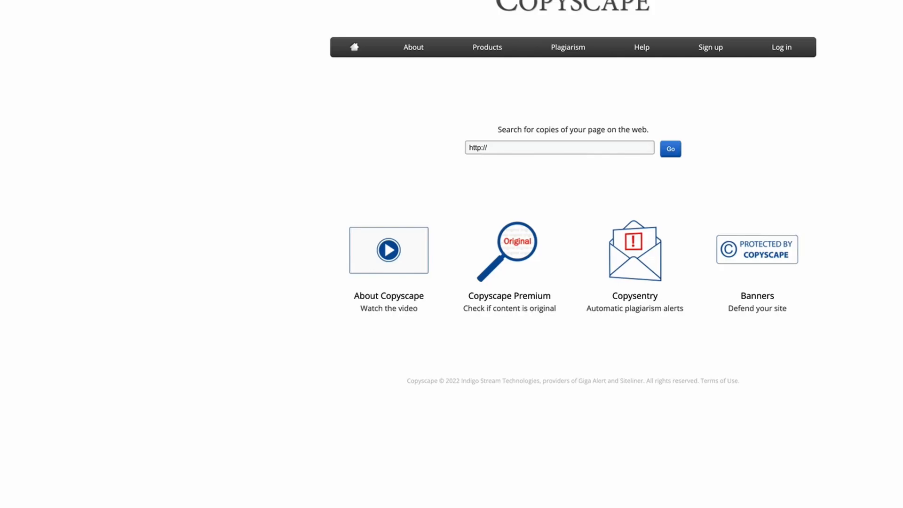
click(781, 48)
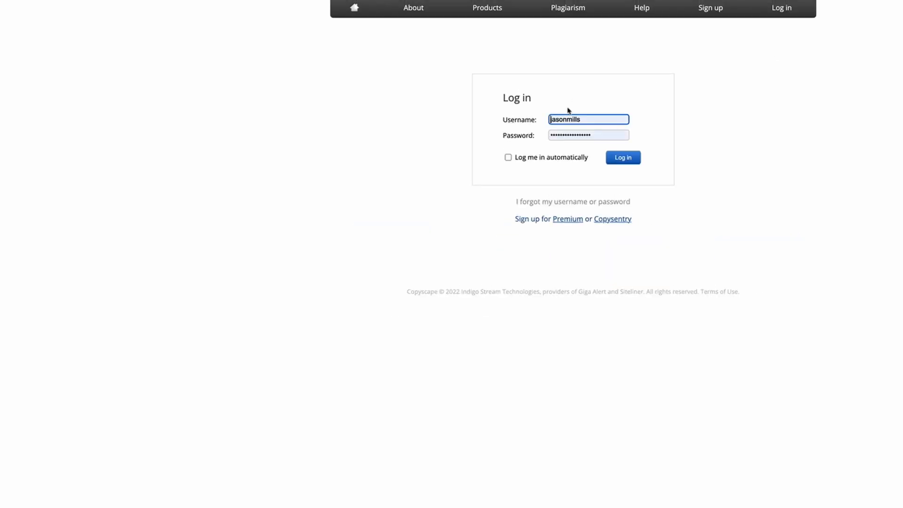
click(633, 159)
- Paste the copied article into Copyscape's Premium Search and run the plagiarism search
click(548, 160)
key(ctrl+v)
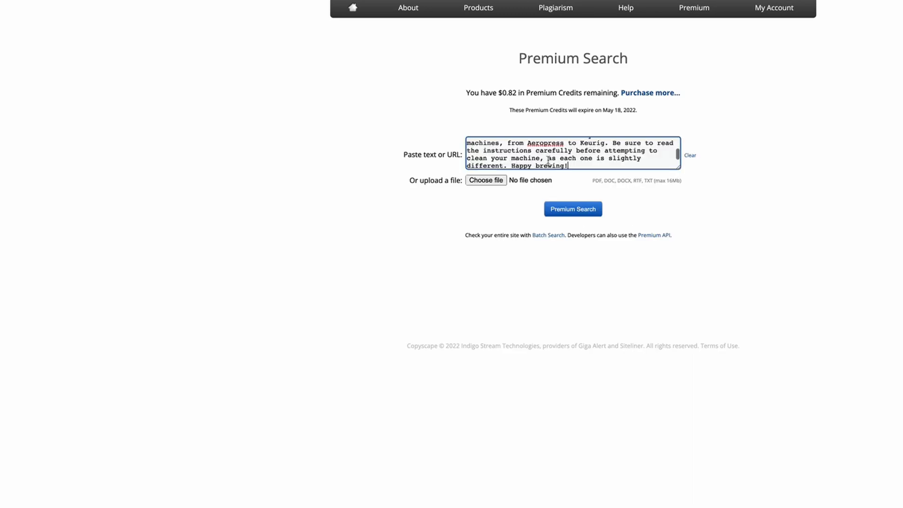
click(578, 210)
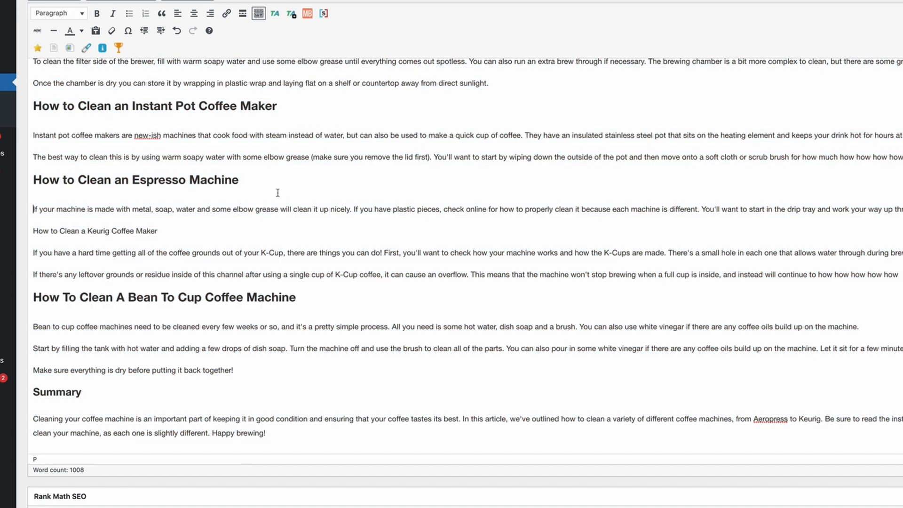
scroll(277, 195, up, 5)
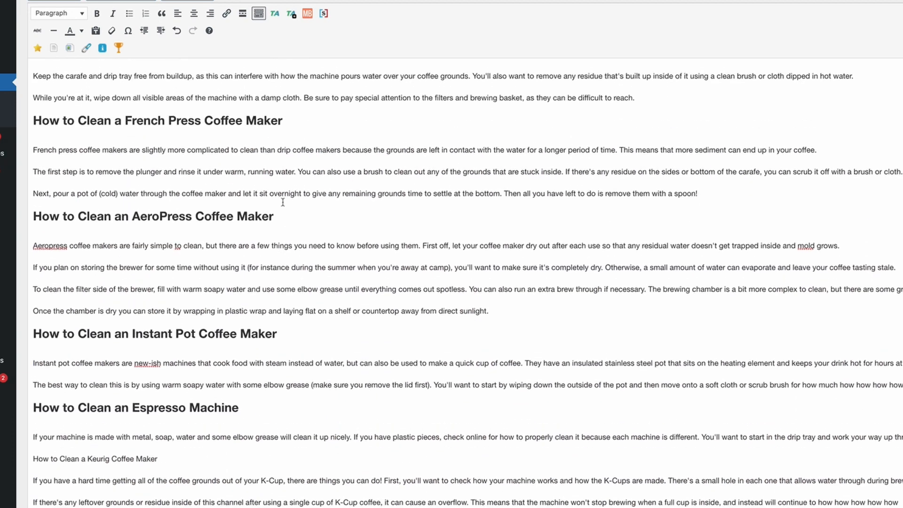
scroll(282, 202, up, 5)
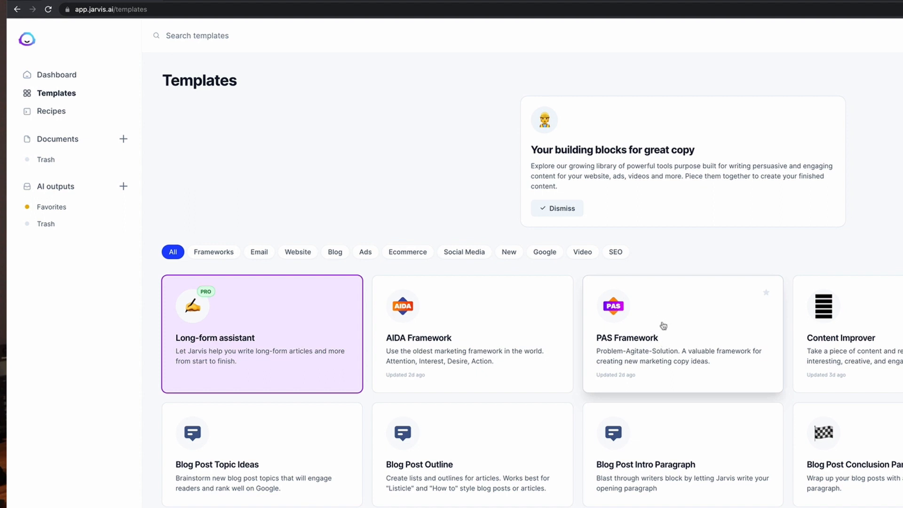
- Fill in Jarvis.ai's PAS Framework template with the company name "ABC Lighting" and the product description "stand up lamps that look very trendy"
click(684, 331)
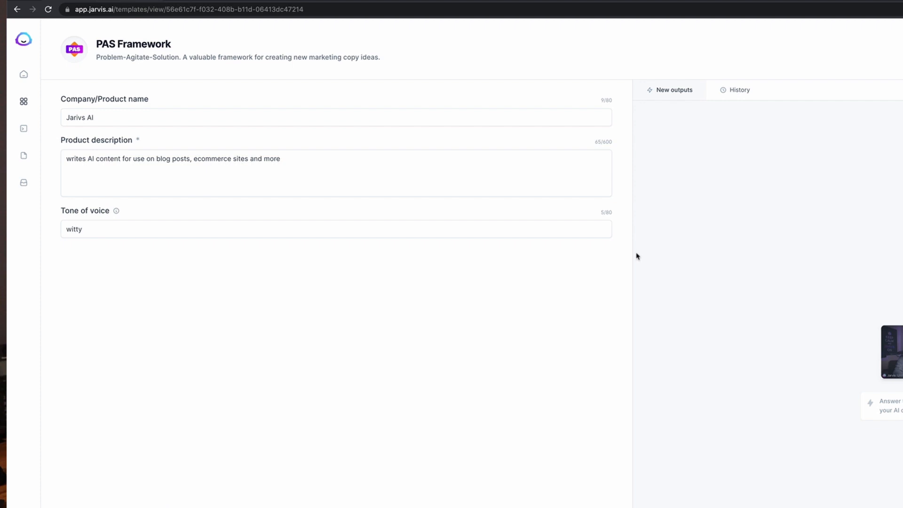
triple_click(156, 119)
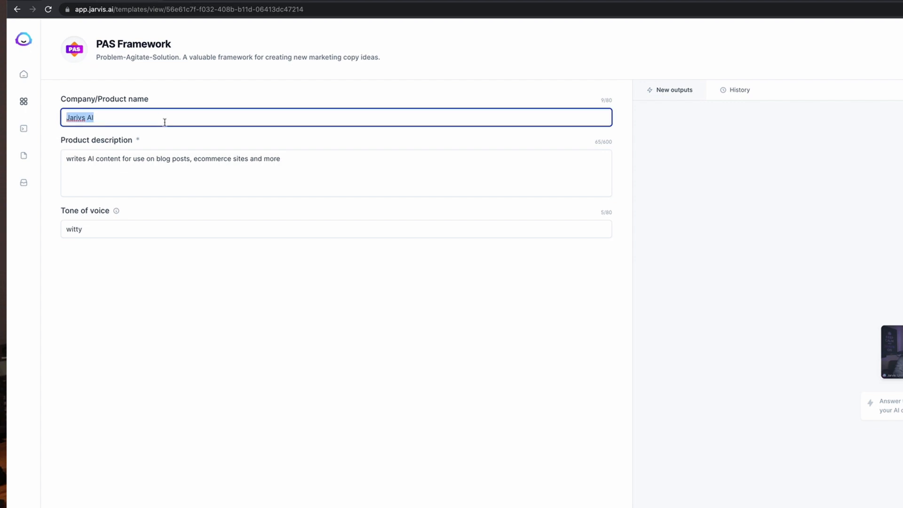
text(AC)
triple_click(192, 166)
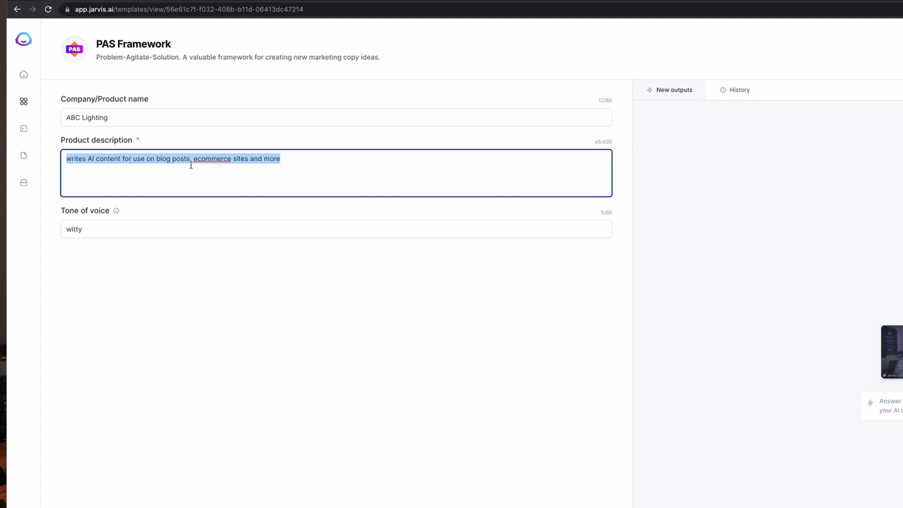
text(s)
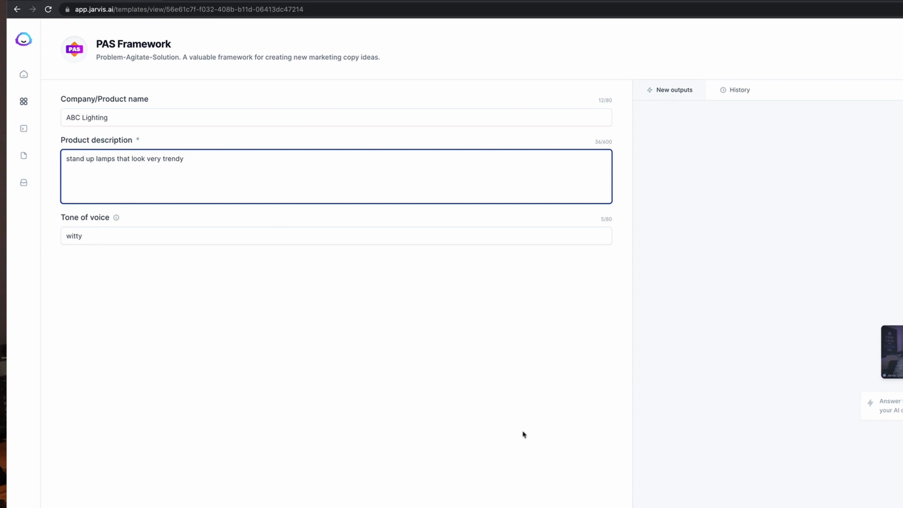
click(672, 295)
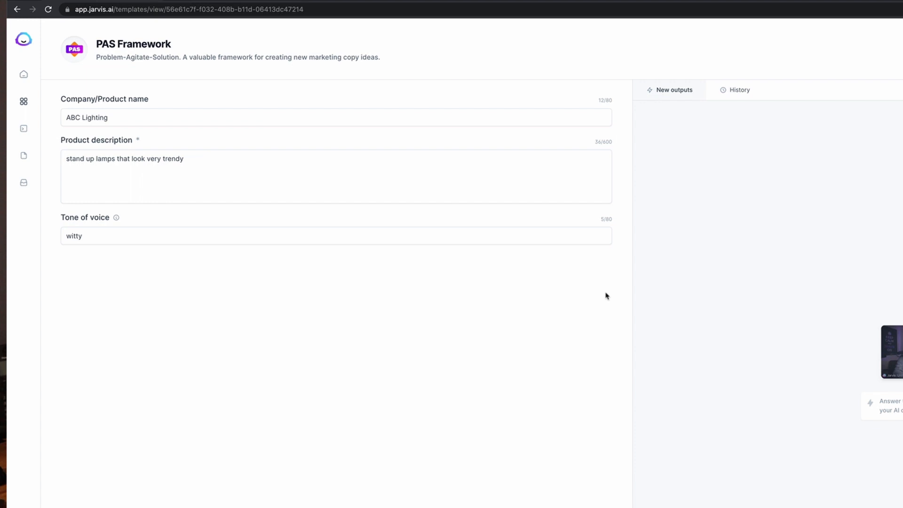